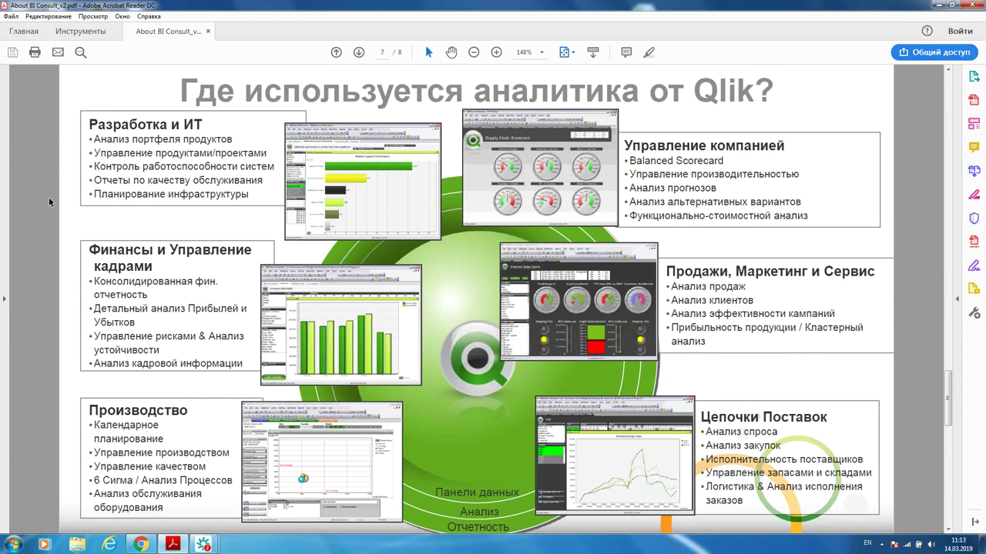
Advance the PDF presentation to page 8 with the client logos and switch to the Qlik Sense hub in Chrome
scroll(49, 200, down, 1)
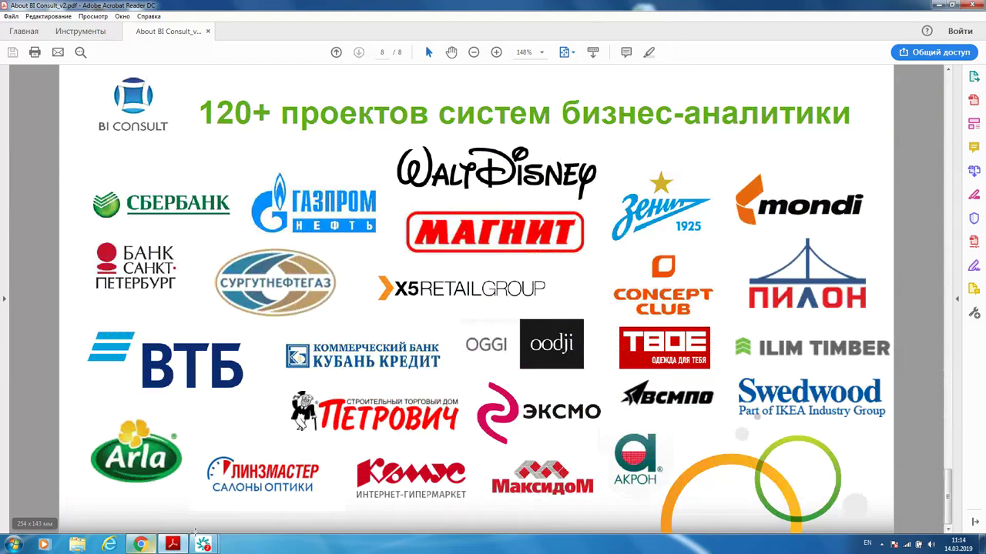
mouse_move(208, 546)
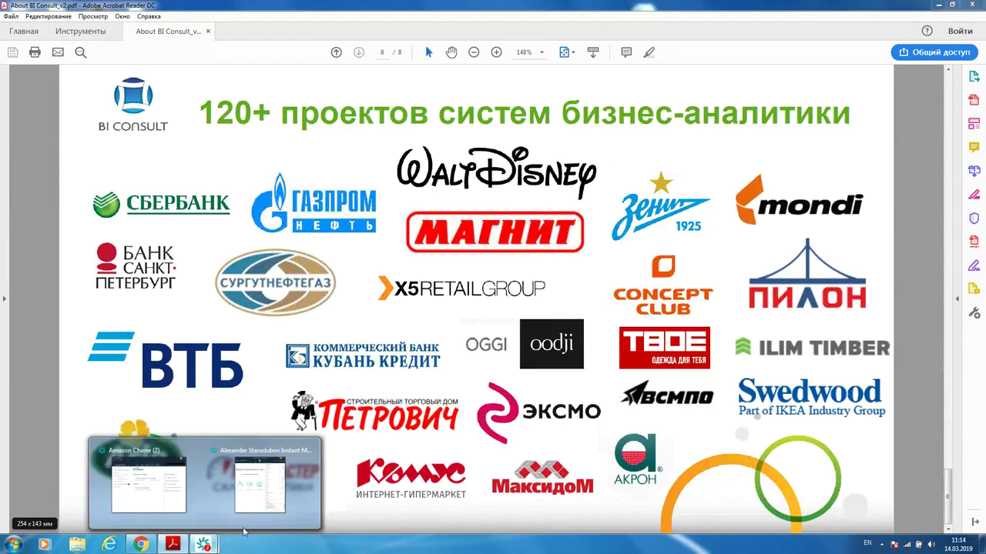
mouse_move(249, 520)
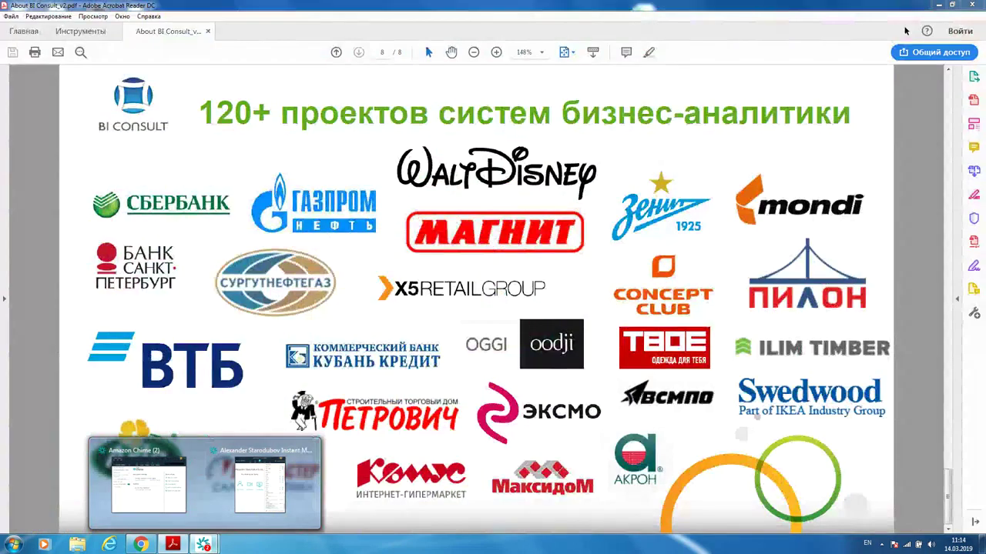
key(super+d)
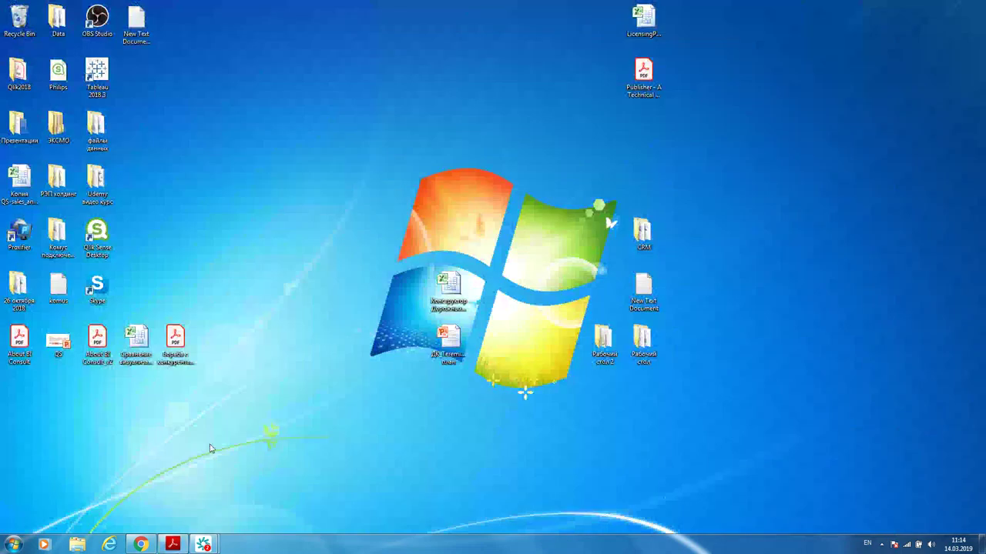
key(alt+Tab)
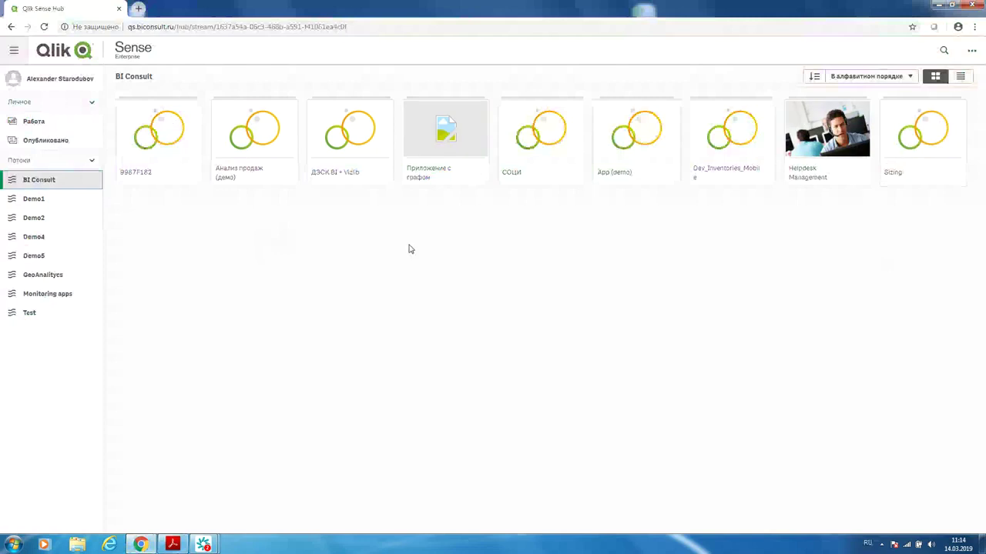
Open the Анализ выручки ТТ sheet of the ДЭСК BI + Vizlib app and duplicate it for editing
click(363, 148)
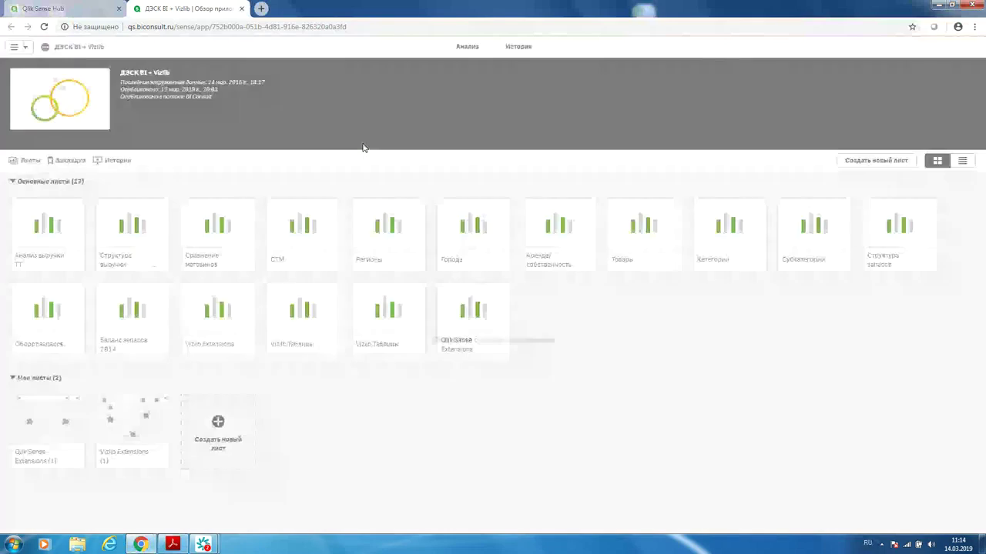
click(48, 231)
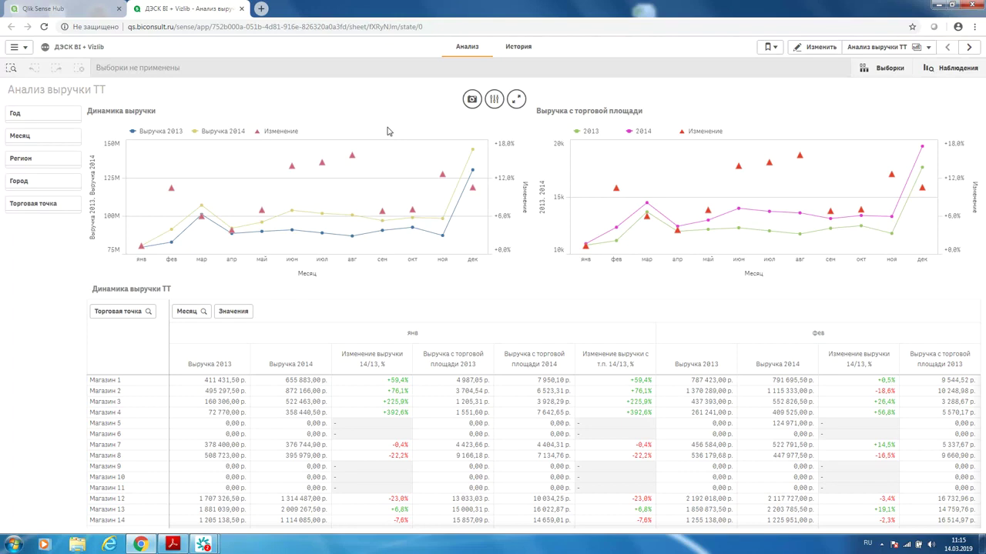
click(810, 48)
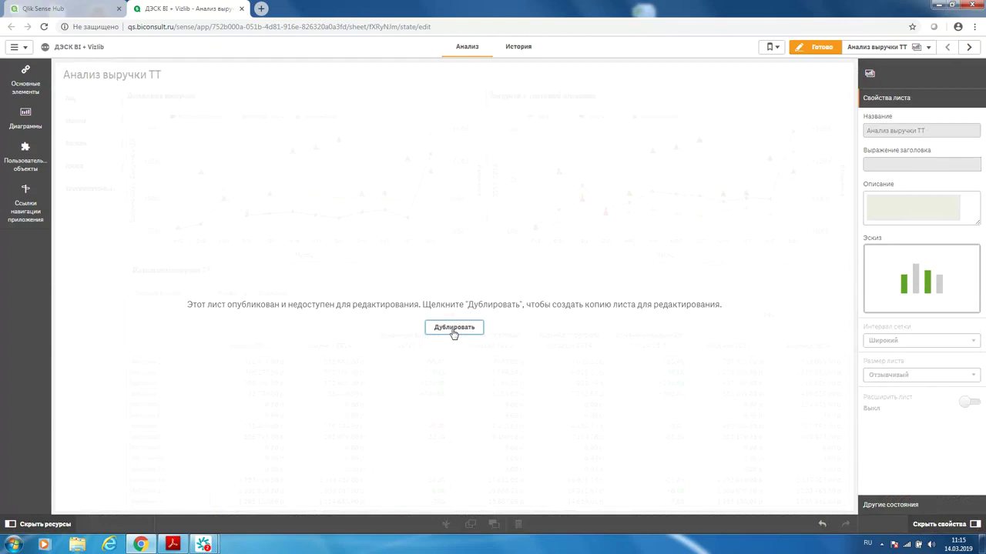
click(455, 328)
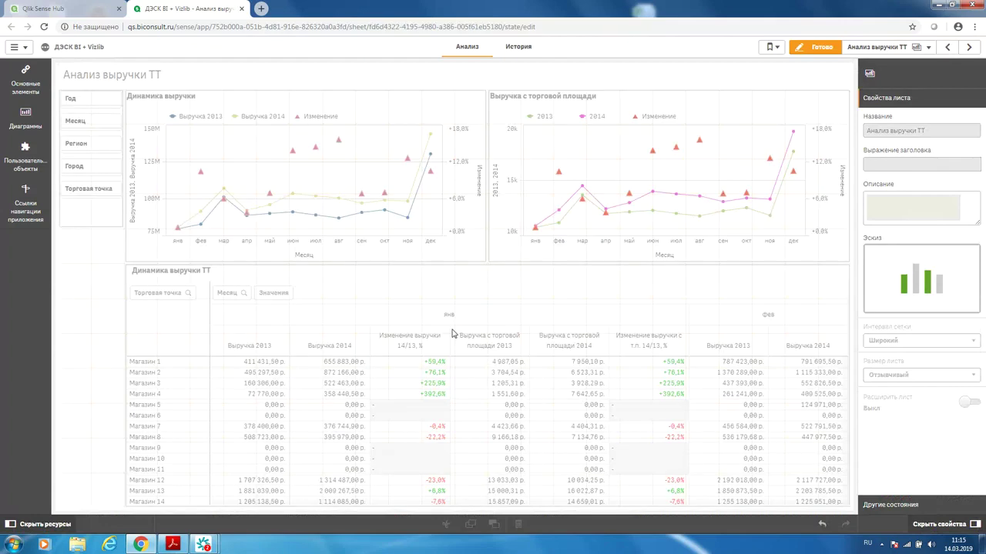
Review the available chart types and the Динамика выручки chart's X-axis, colour and legend settings, and finish editing
click(28, 120)
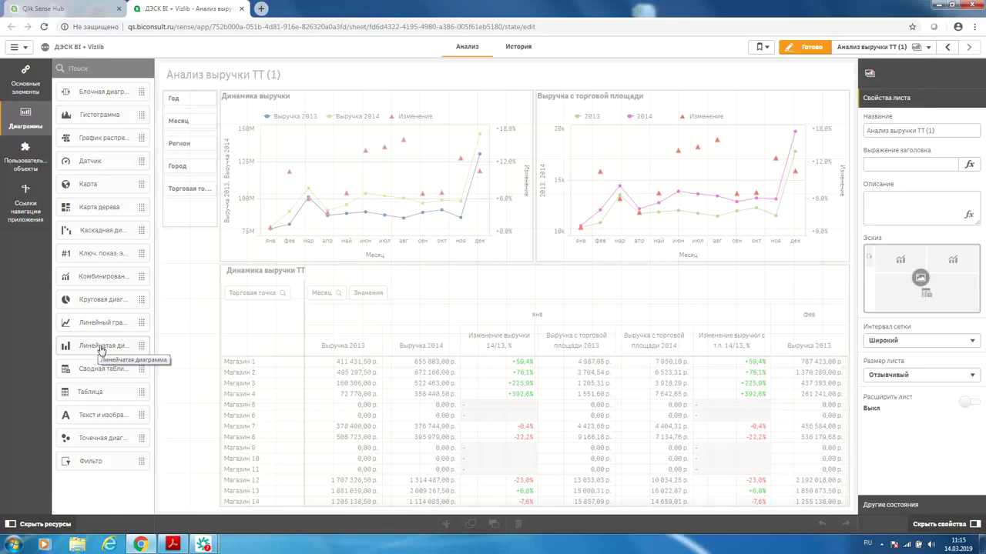
click(275, 185)
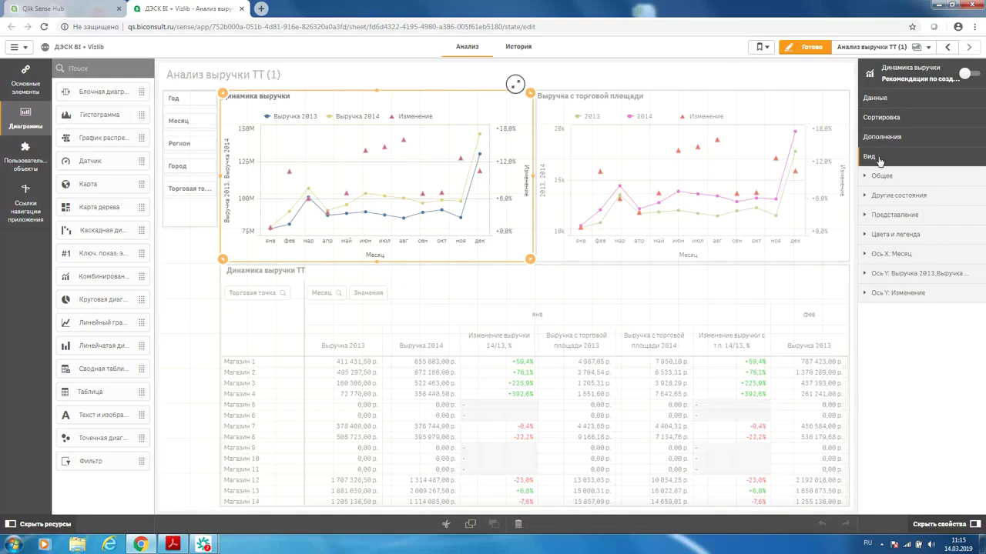
click(885, 253)
click(883, 235)
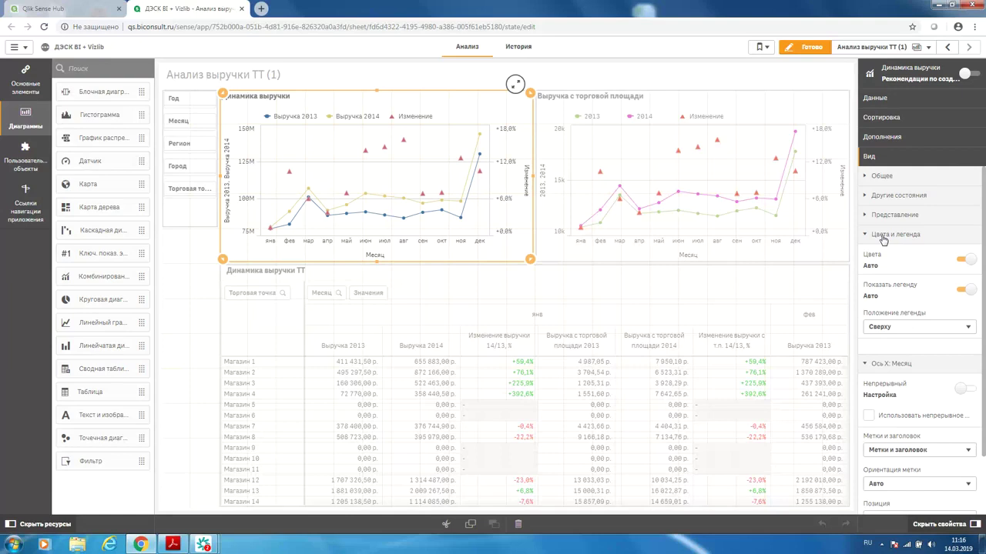
click(806, 47)
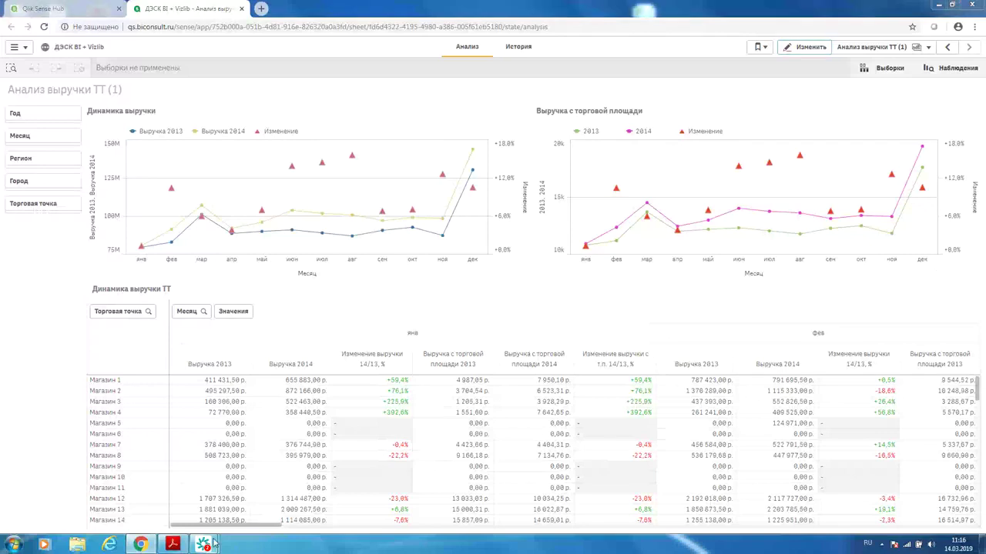
Check the attendees and chat in the Amazon Chime meeting window and minimize it
mouse_move(213, 544)
click(253, 511)
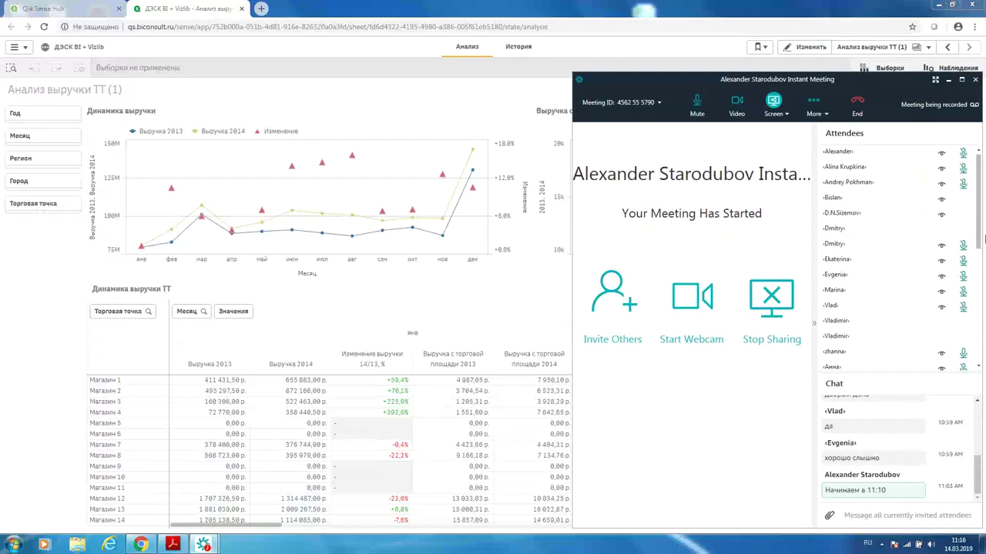
click(950, 81)
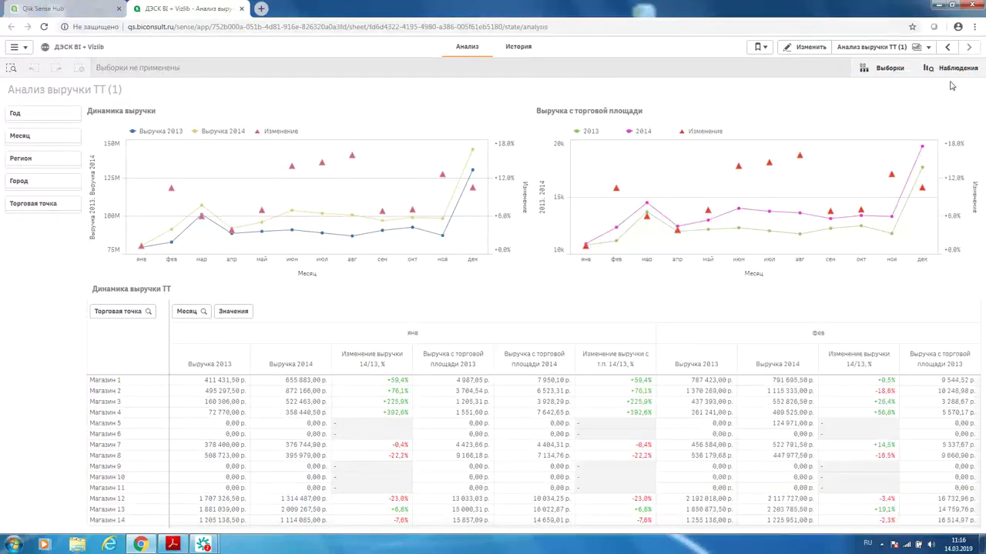
Open the Структура выручки sheet and browse through Сравнение магазинов and СТМ to the Регионы sheet
click(929, 48)
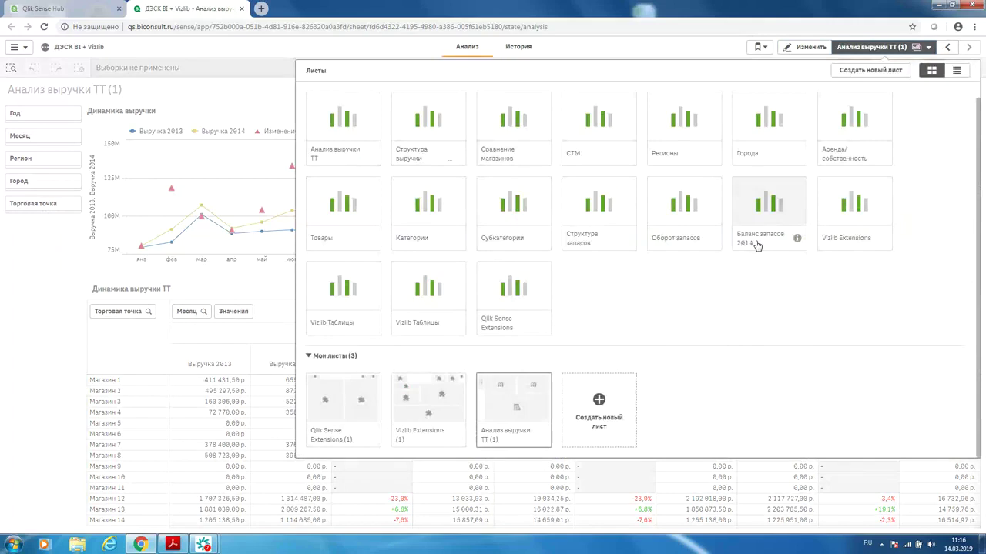
click(416, 115)
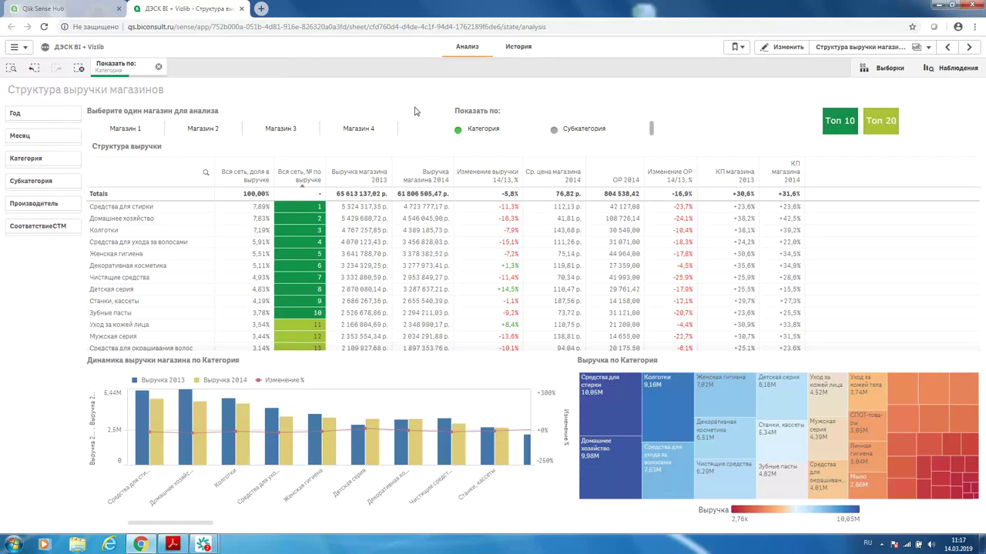
click(968, 47)
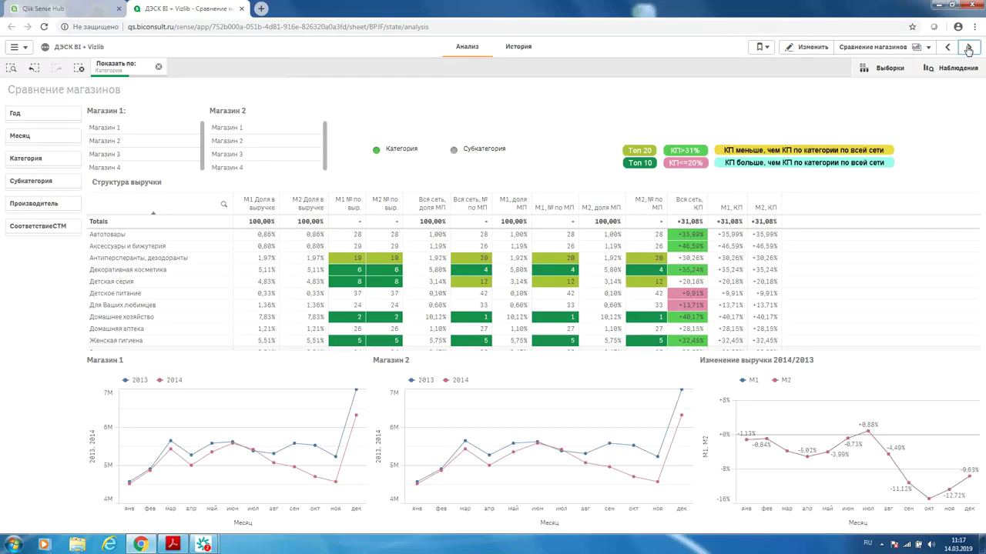
click(966, 48)
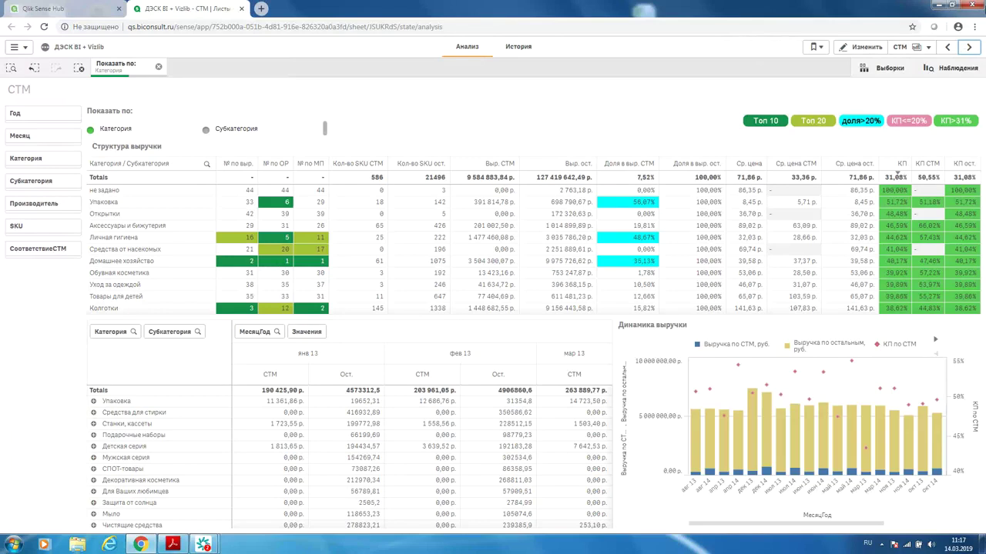
click(965, 49)
click(965, 48)
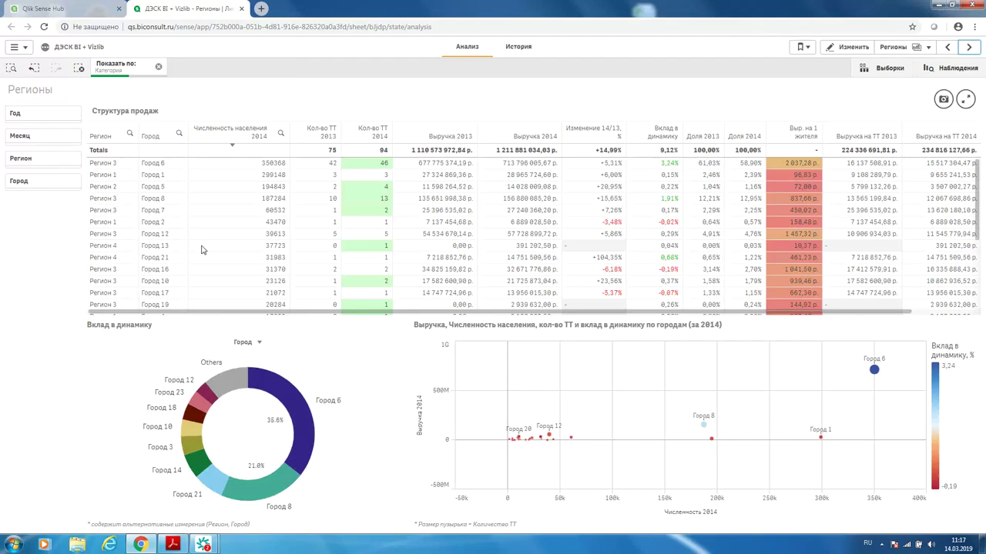
Select Город 10 and Город 14 in the Вклад в динамику donut chart and cancel the selection
mouse_move(192, 412)
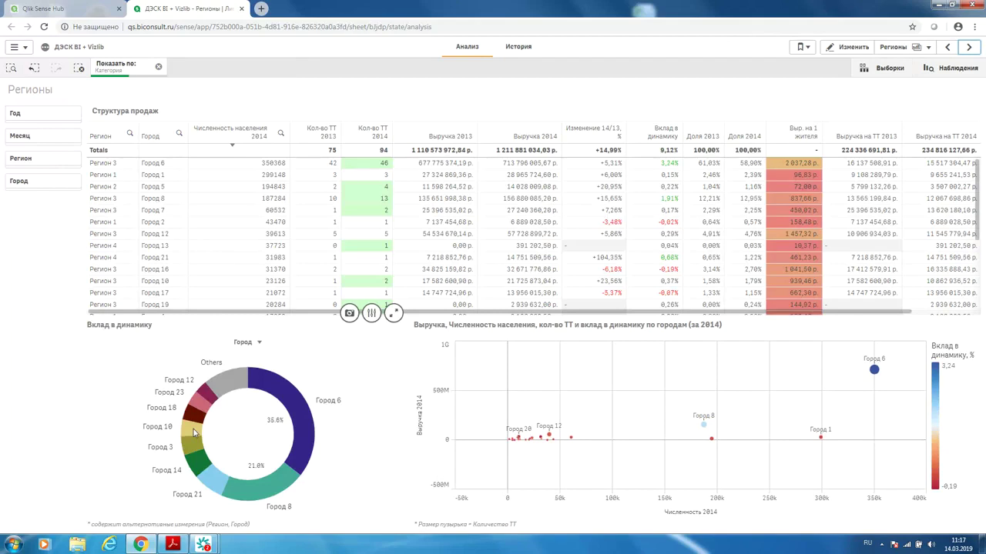
click(192, 431)
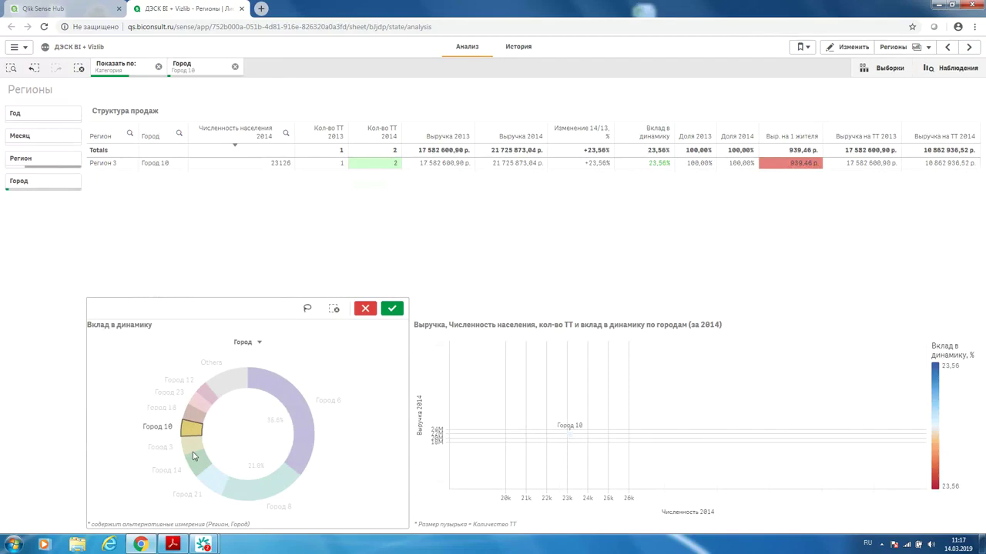
click(198, 470)
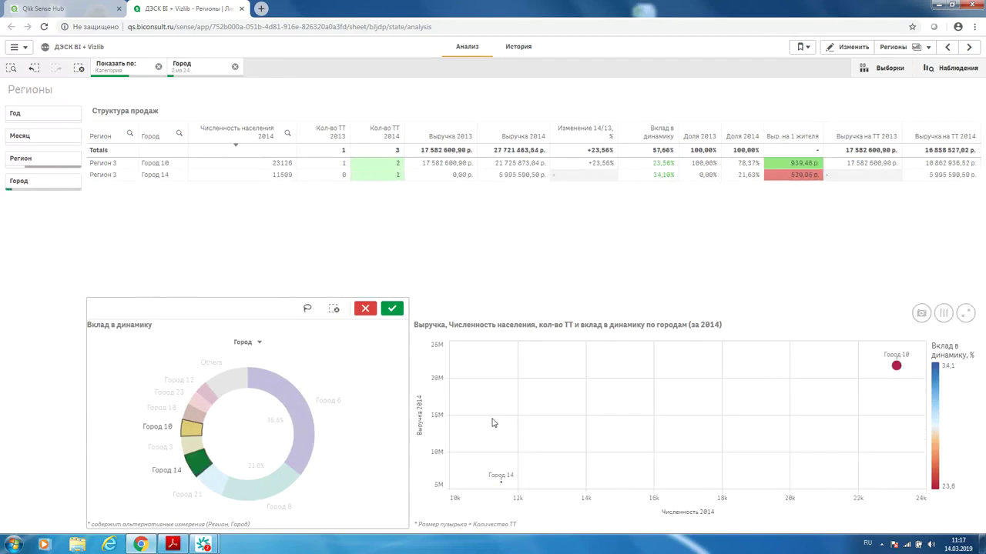
mouse_move(351, 167)
click(365, 308)
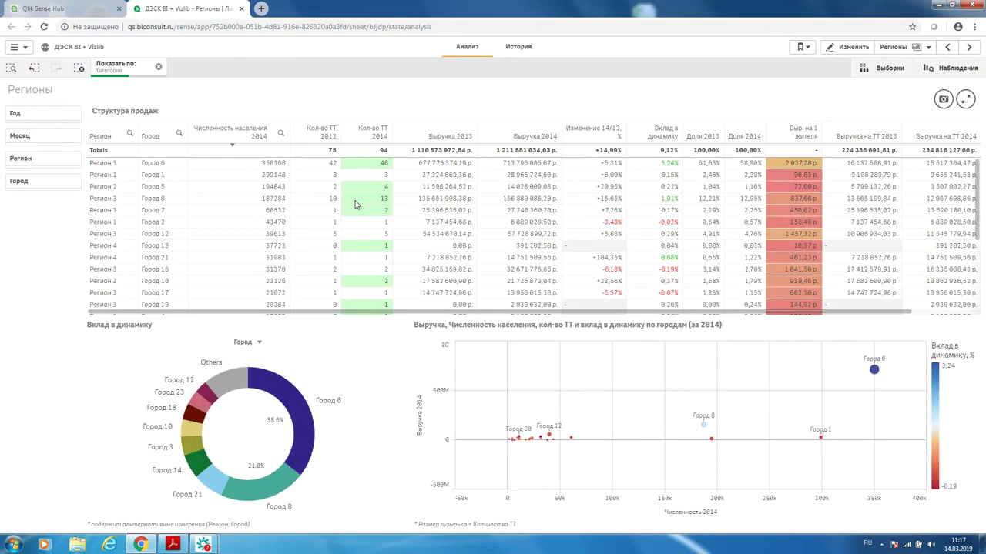
View the Города and Аренда/собственность sheets and open the Qlik Sense Extensions (1) sheet
click(968, 47)
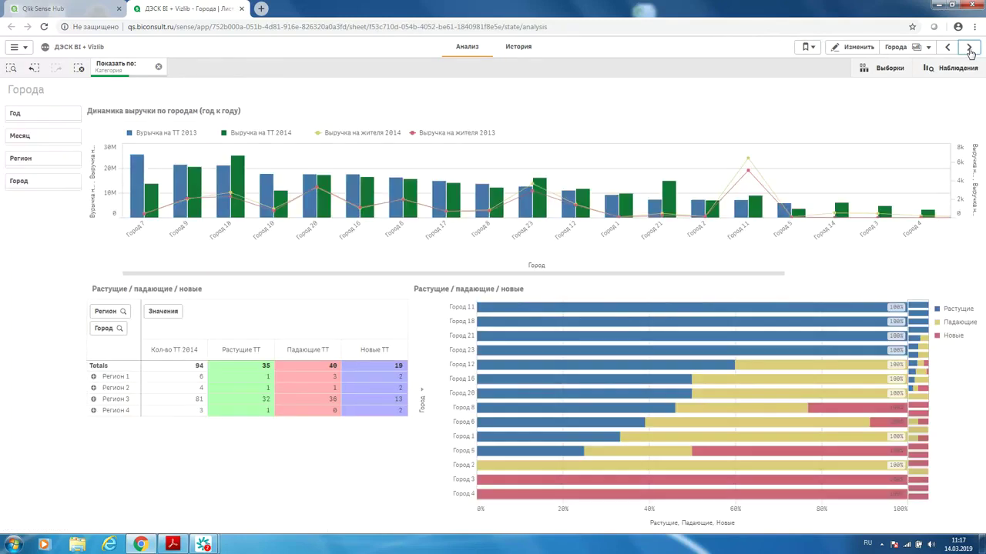
click(968, 47)
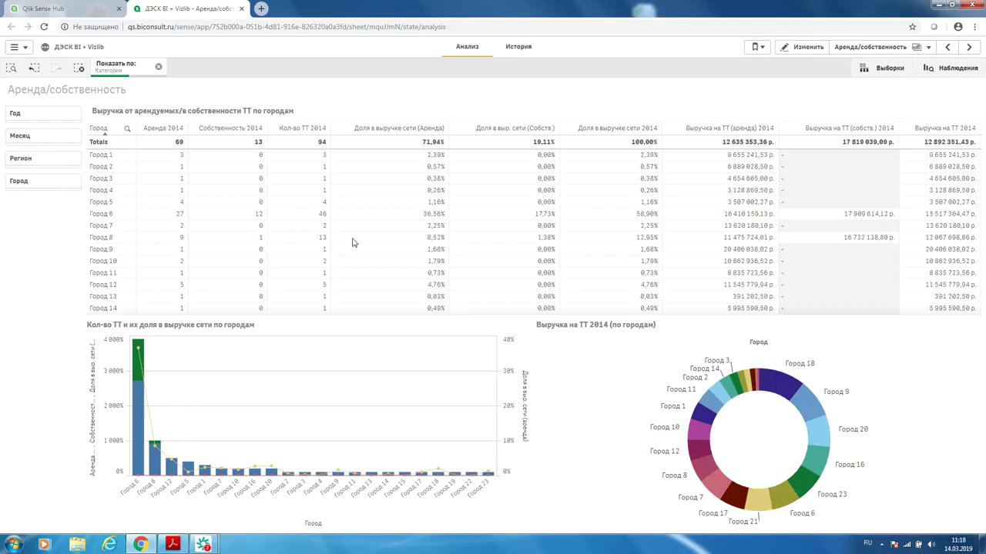
click(847, 48)
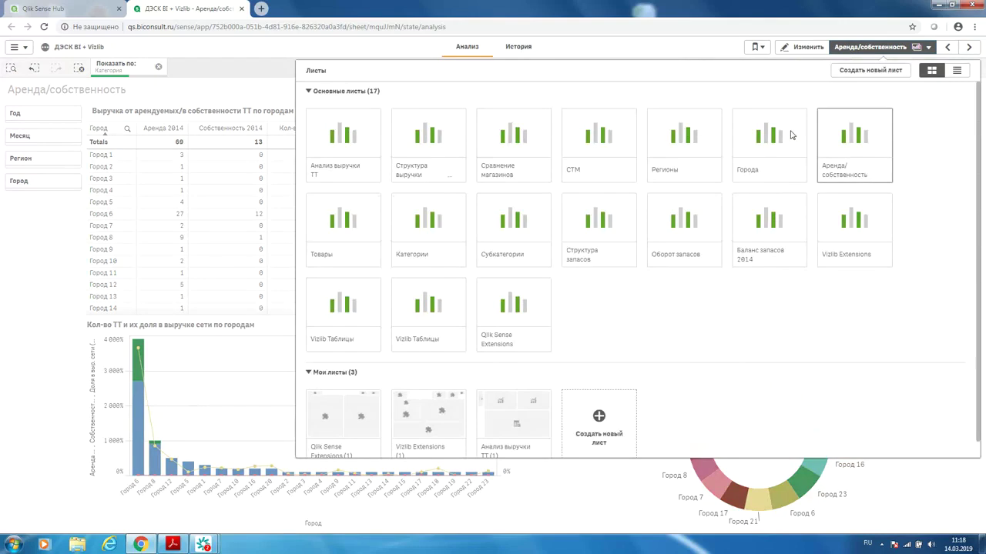
click(345, 414)
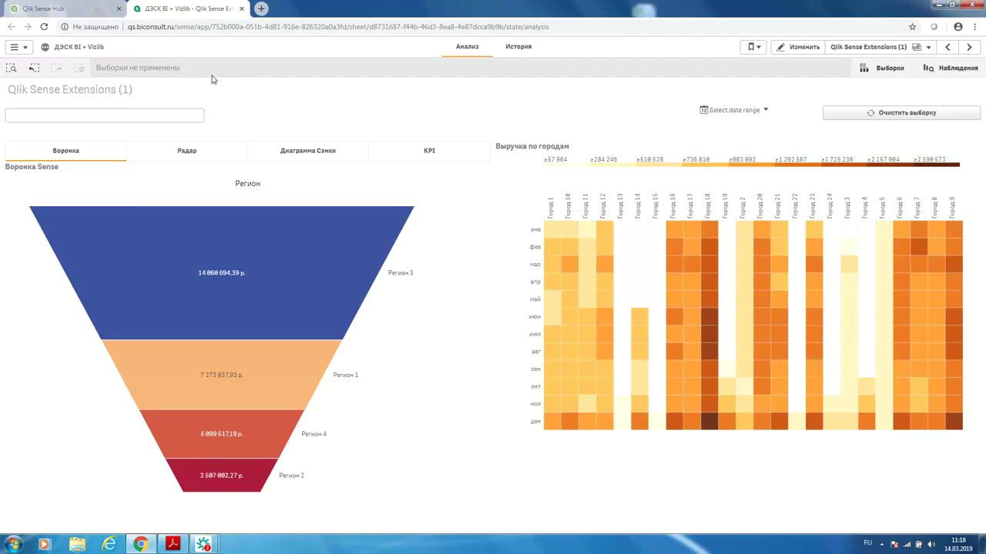
Start editing the sheet and examine the custom objects in the Qlik Visualization bundle and Qlik Dashboard bundle
click(801, 49)
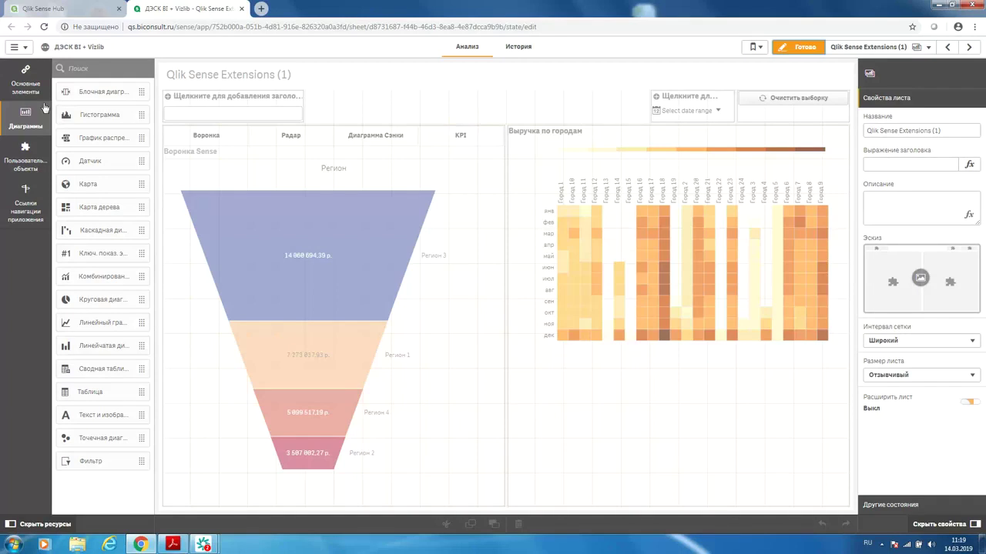
click(26, 158)
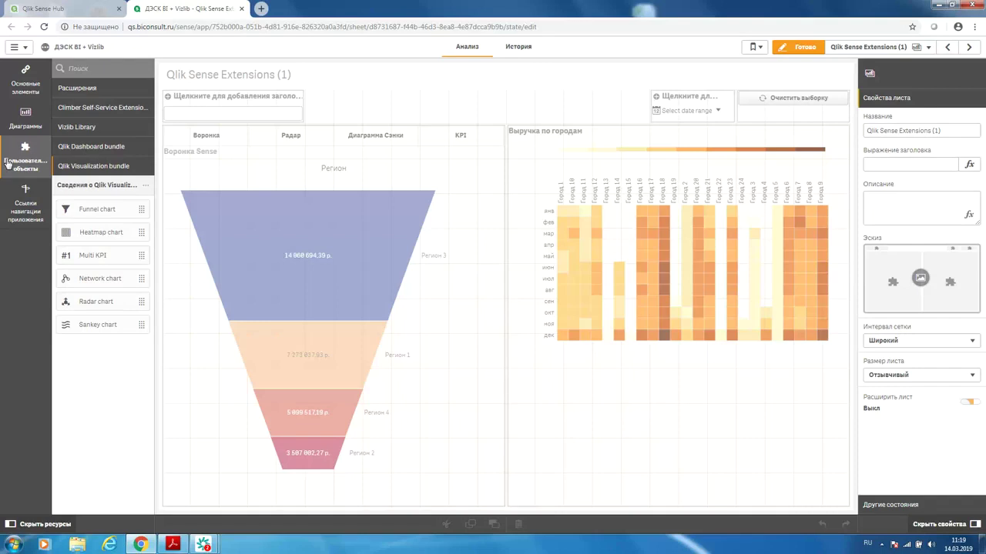
click(90, 147)
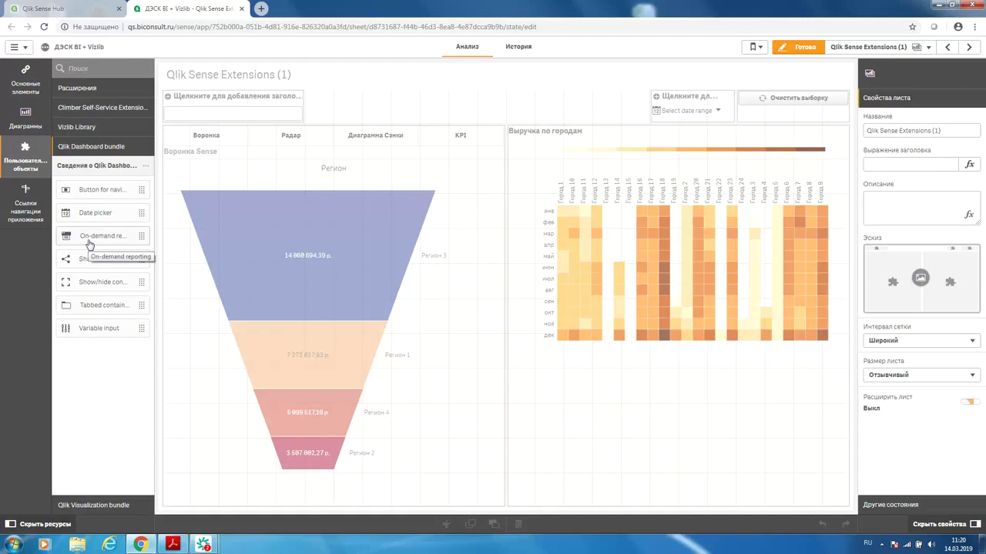
Try an On-demand reporting object above the charts, view its NPrinting Connection settings, and delete it before leaving edit mode
drag(89, 244, 445, 109)
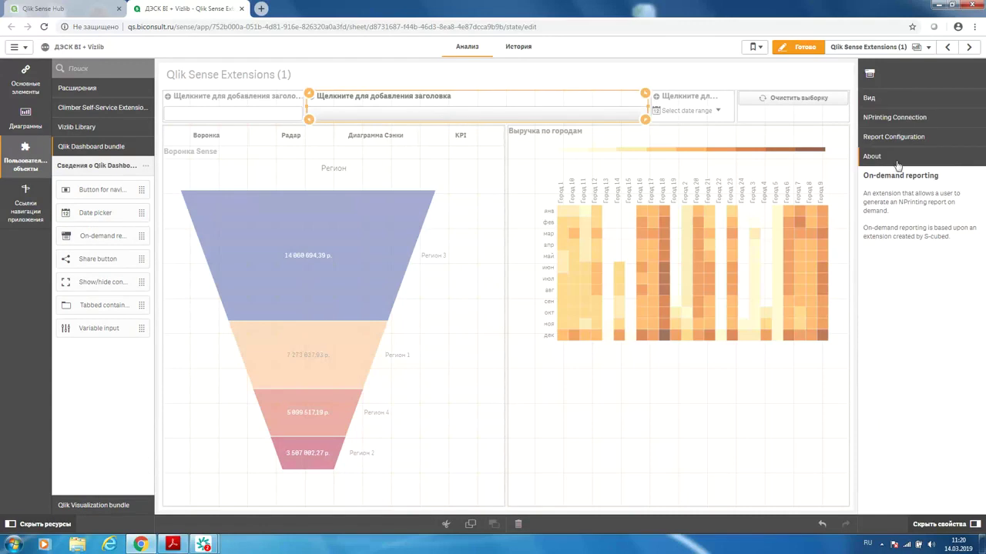
click(894, 120)
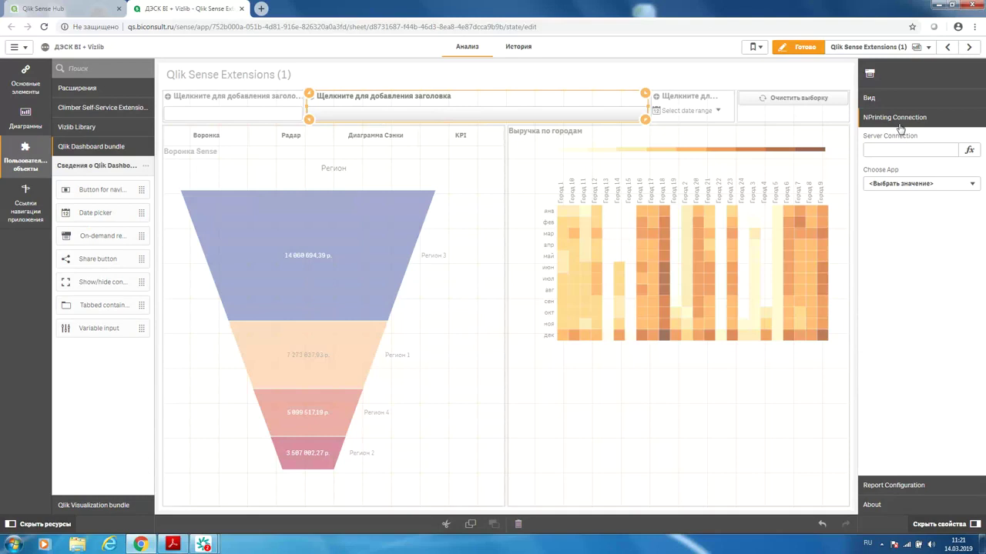
key(Delete)
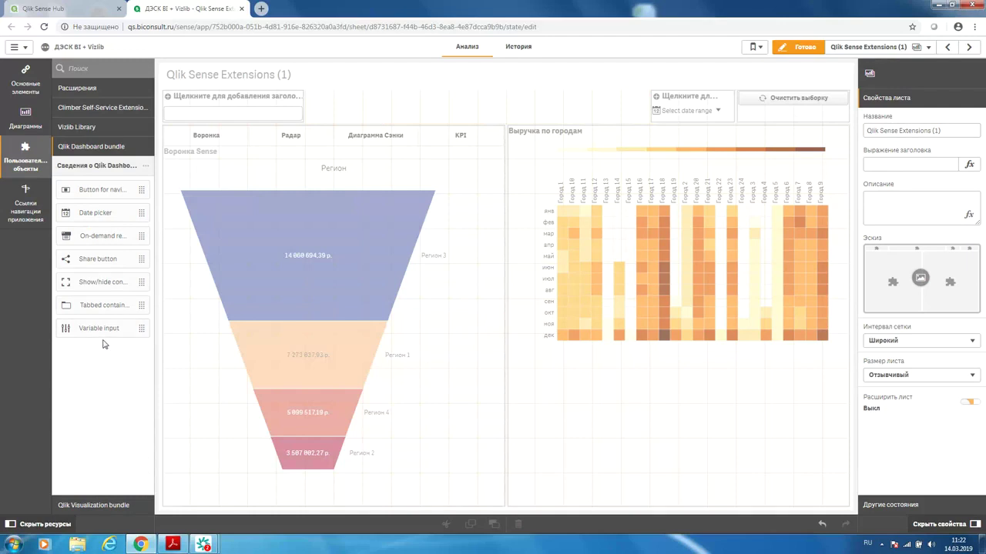
click(798, 48)
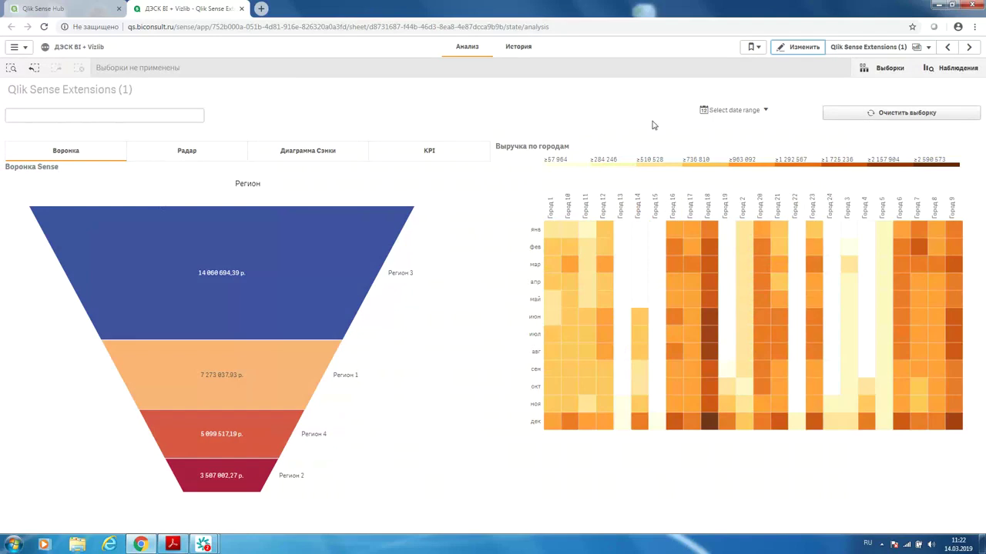
View the calendars and preset ranges in the date range picker, and close it without applying a range
click(718, 111)
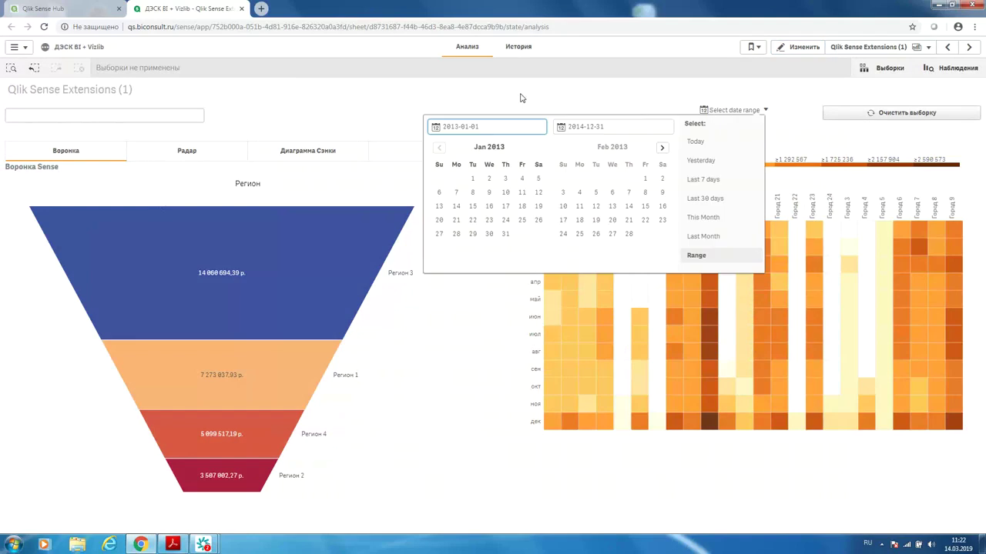
click(456, 192)
click(487, 208)
click(393, 96)
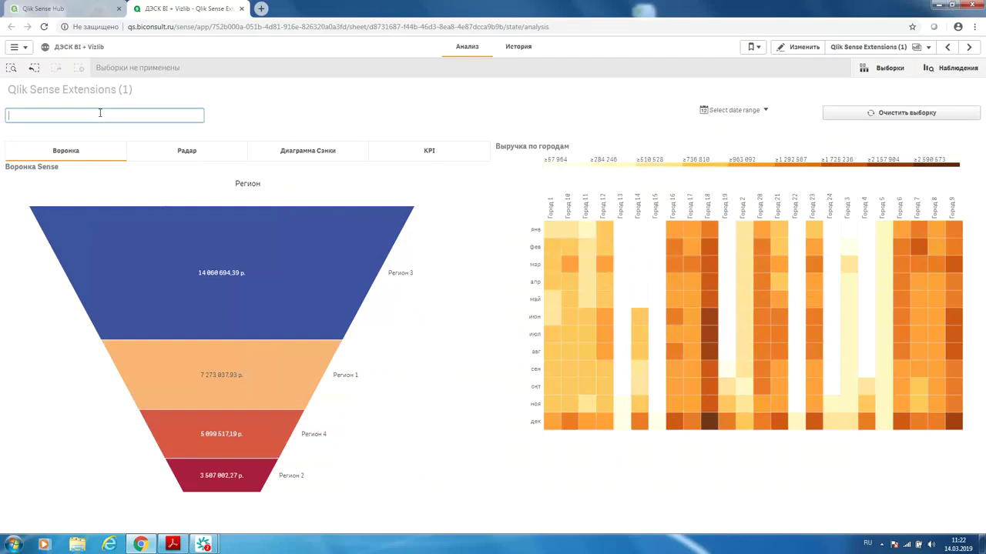
Try entering 123 in the input field above the tabbed charts and inspect the Выручка по городам heatmap
text(123)
click(573, 112)
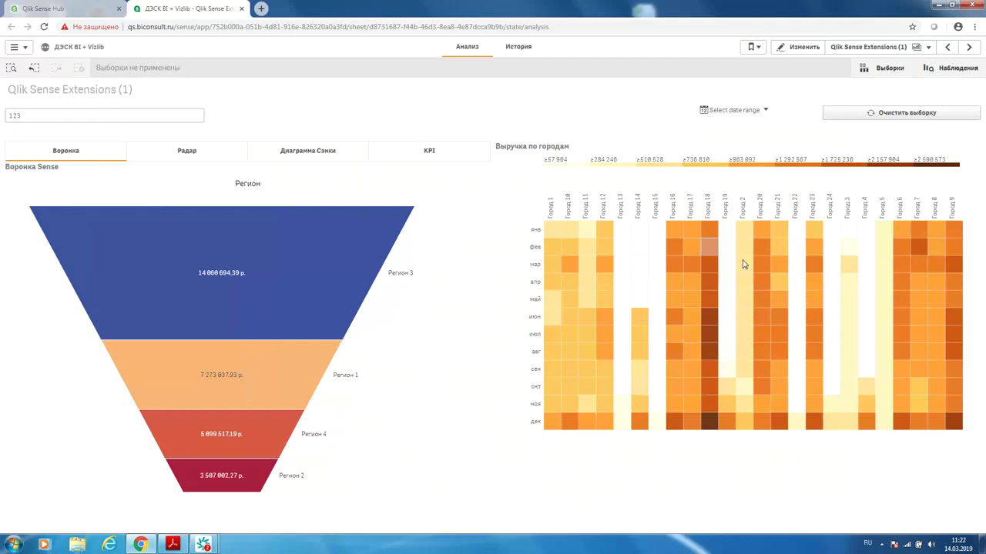
mouse_move(565, 316)
Show the Радар chart in the tabbed container and view the app's list of sheets without changing sheet
click(187, 151)
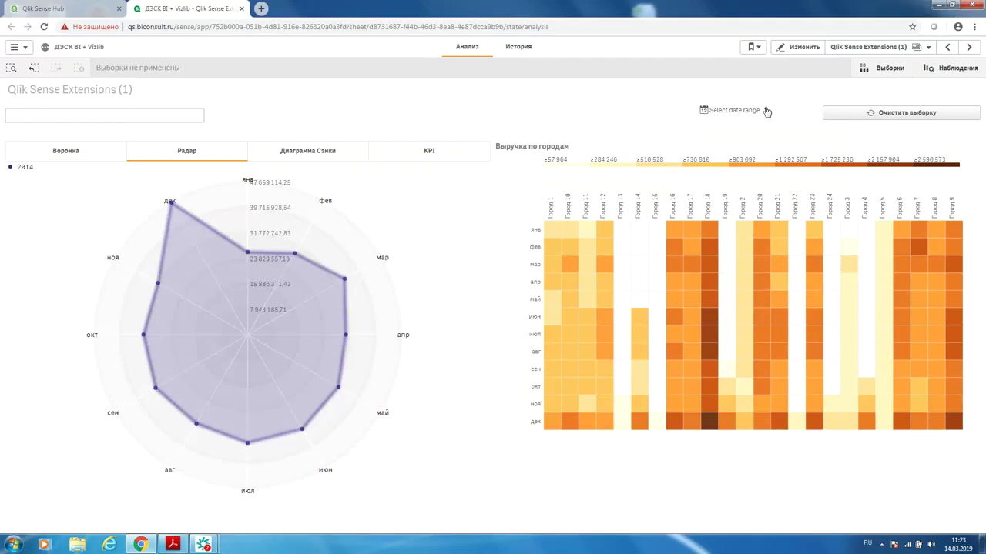
click(844, 50)
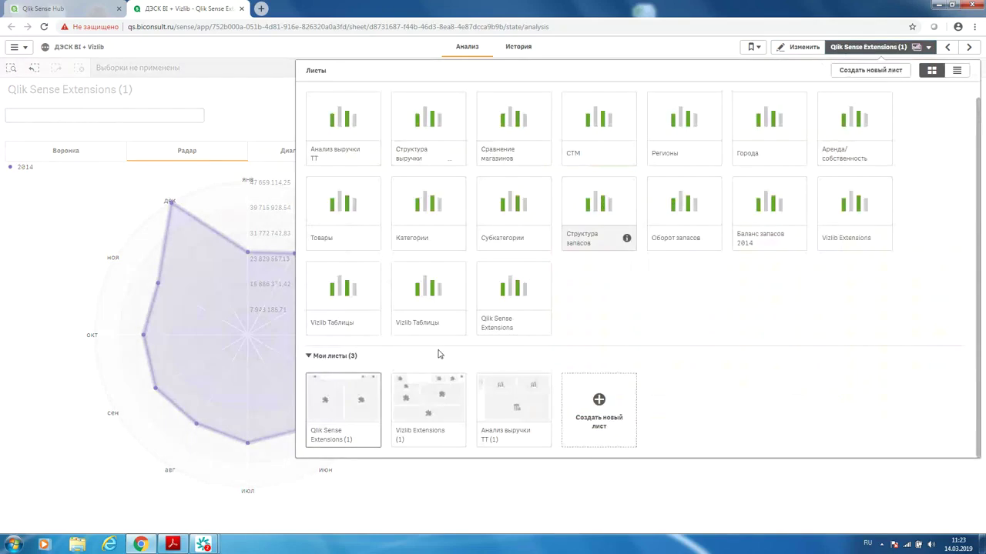
click(244, 94)
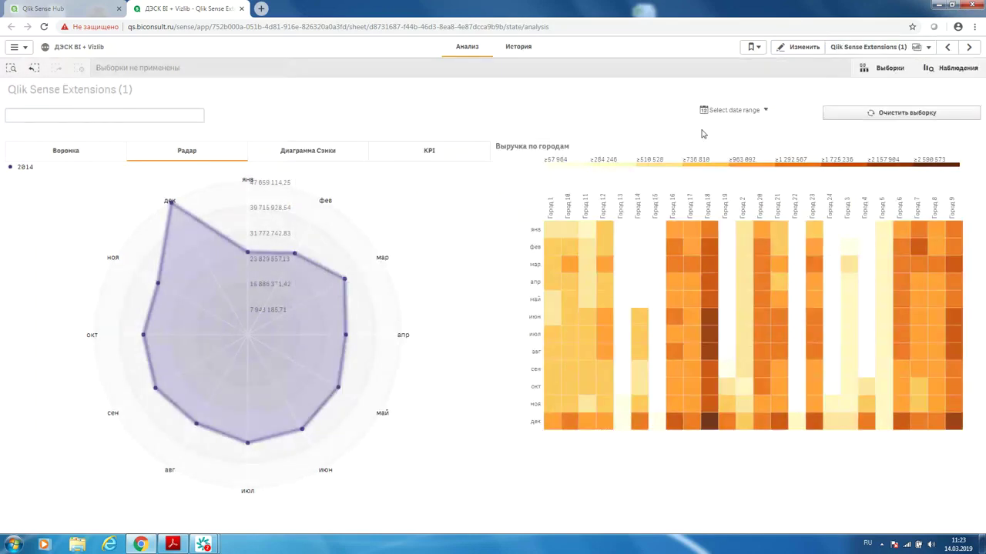
Examine the custom objects of the Qlik Visualization bundle in edit mode and return to the analysis view
click(800, 53)
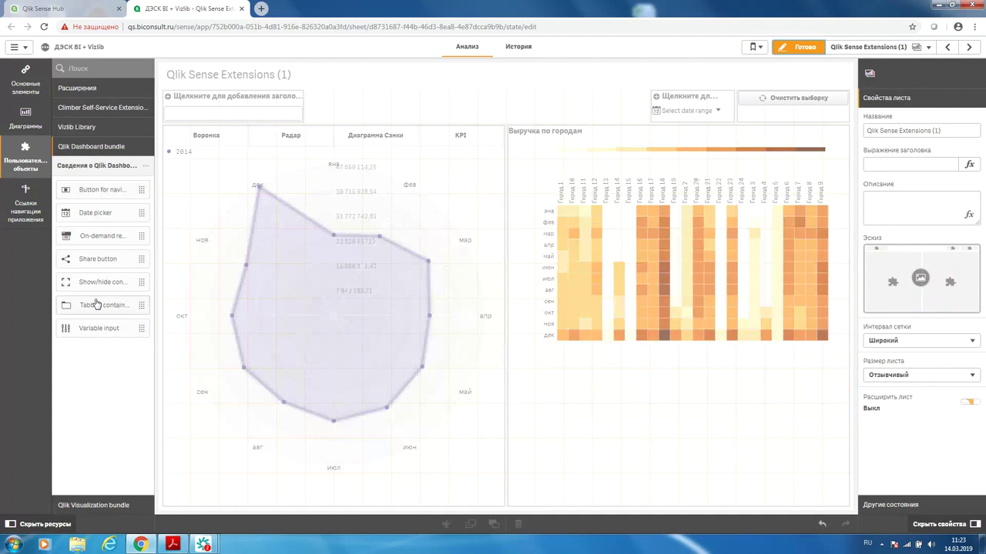
click(100, 510)
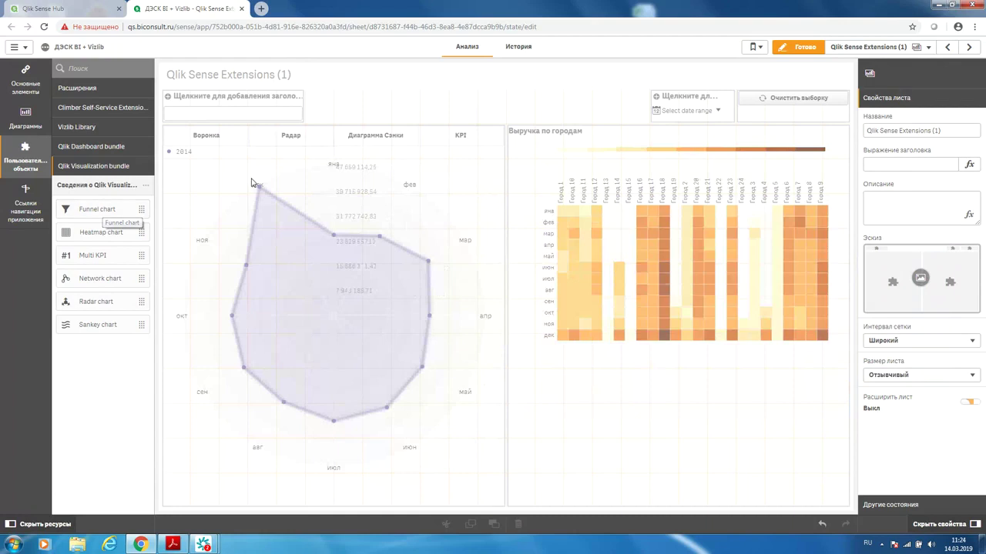
key(ctrl+e)
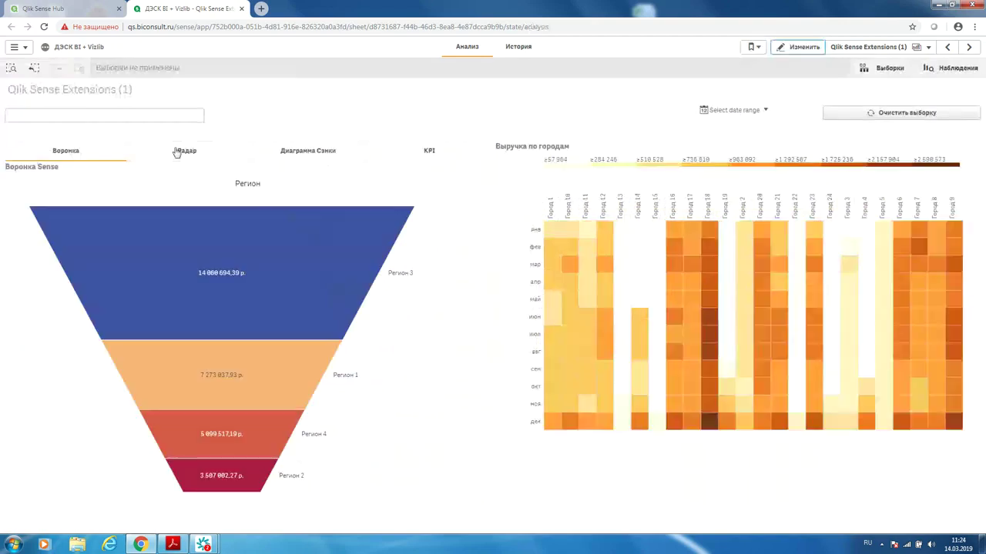
View the Радар, Диаграмма Сэнки and KPI charts of the tabbed container one after another
click(181, 152)
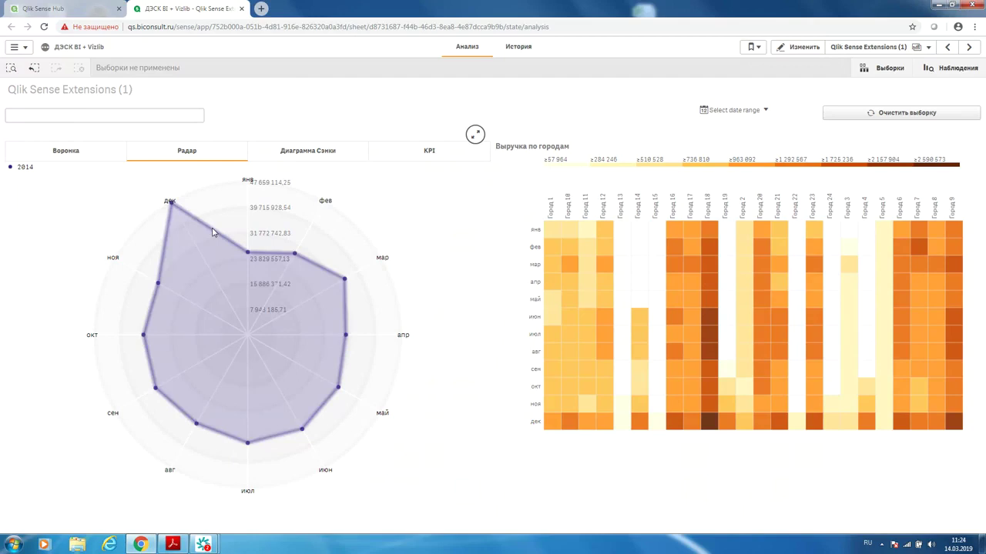
click(317, 152)
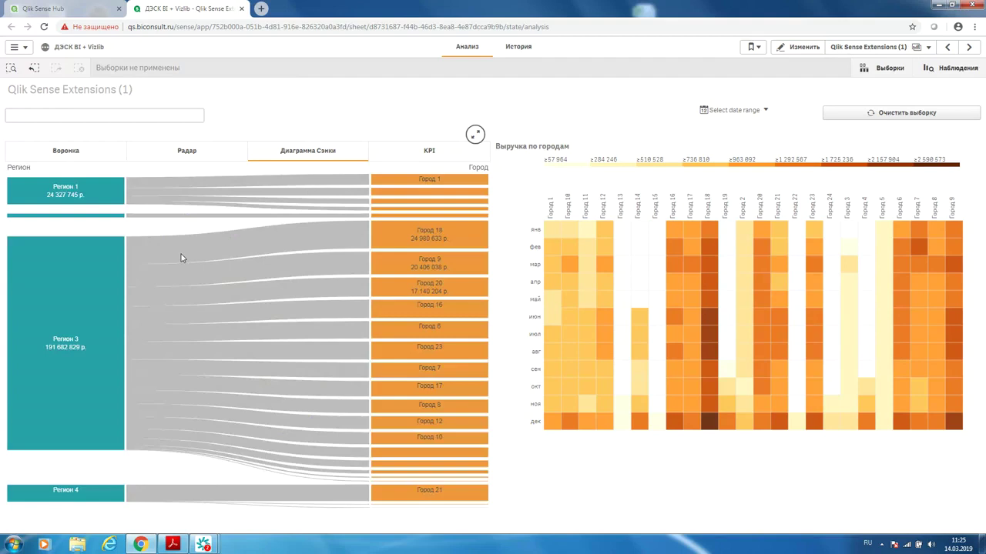
mouse_move(182, 258)
mouse_move(391, 344)
click(414, 159)
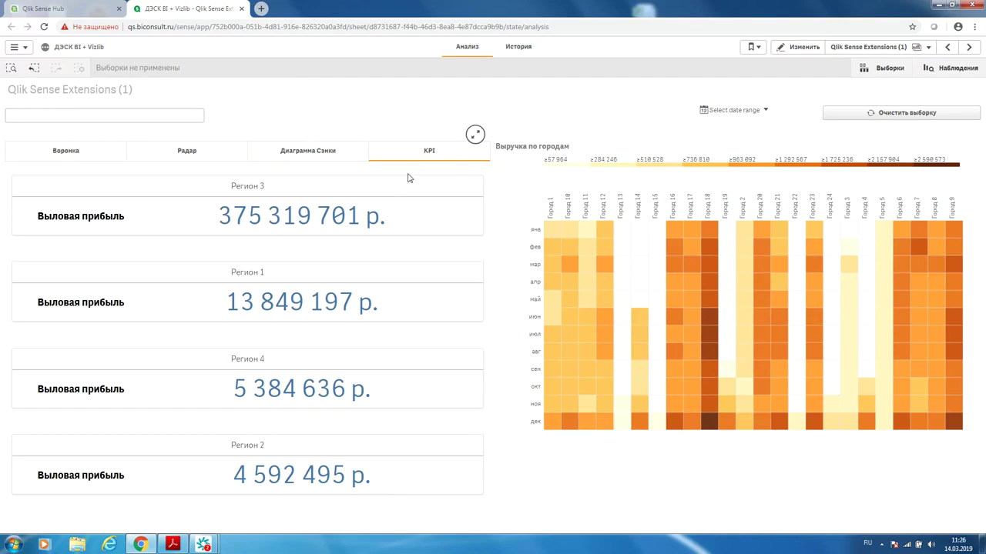
Select the tabbed container in edit mode, compare the standard charts with the Qlik Visualization bundle objects, and finish editing
click(786, 51)
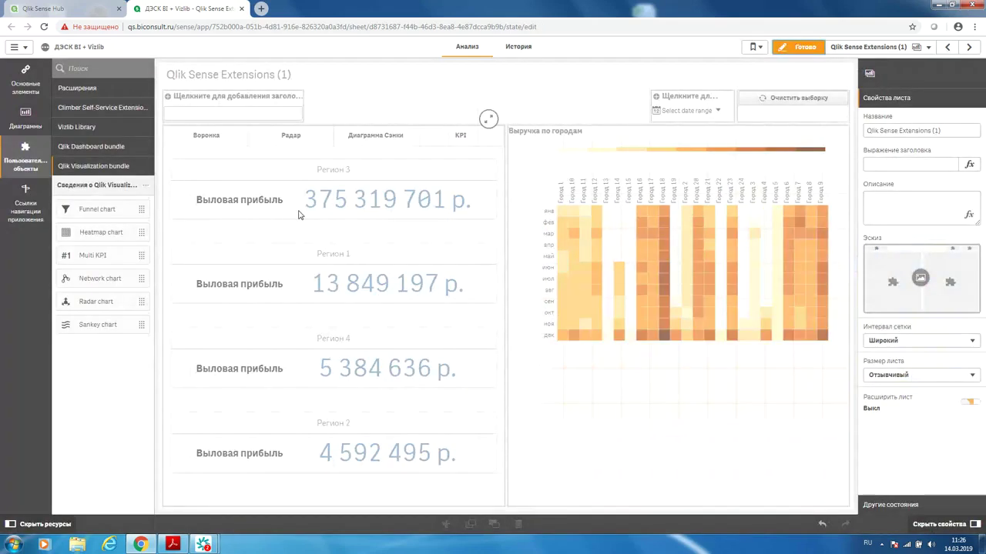
click(355, 203)
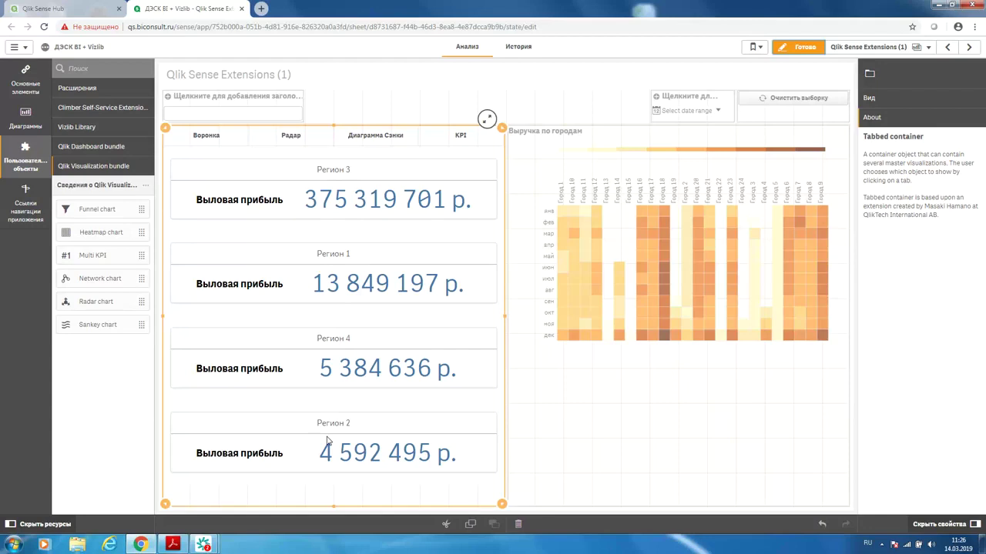
click(26, 123)
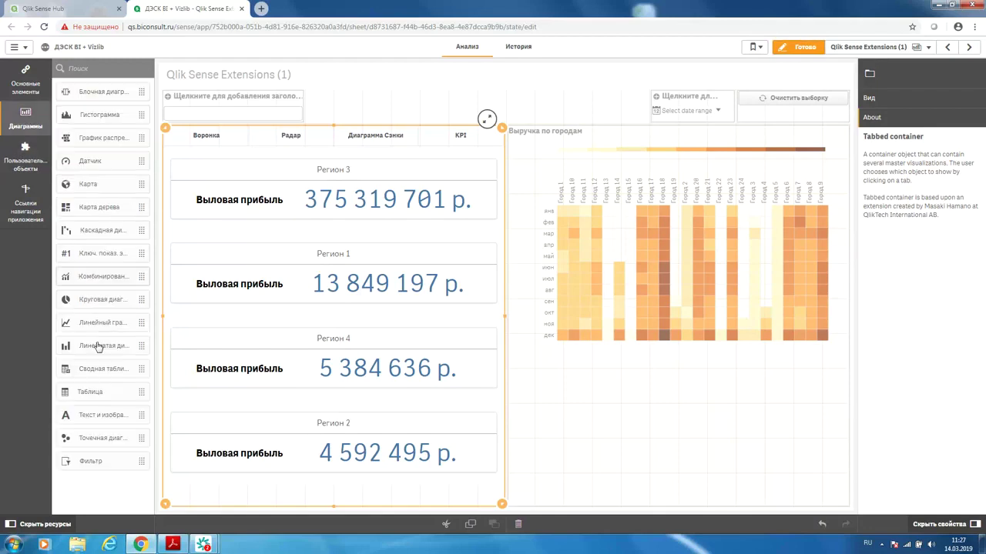
click(25, 154)
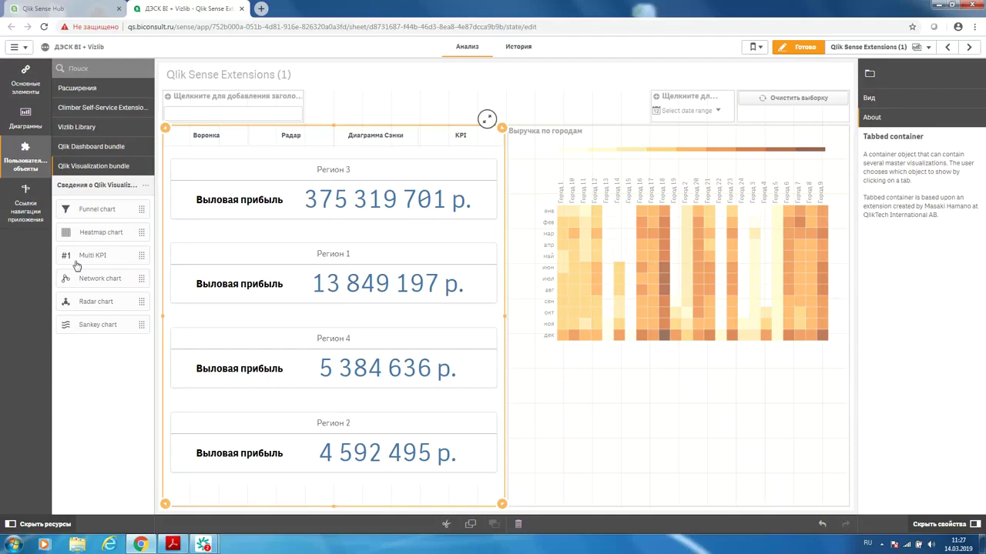
click(784, 51)
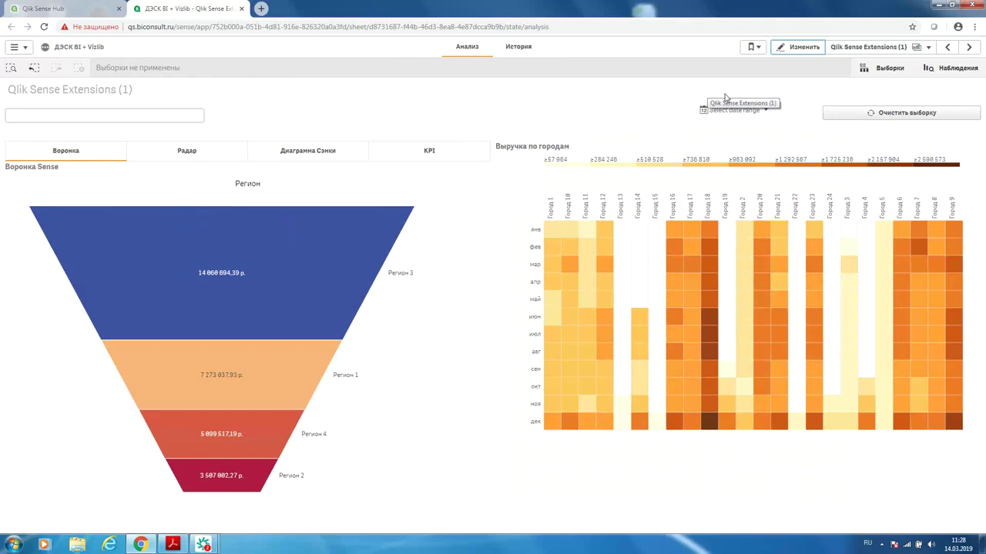
Open the Vizlib Extensions sheet and view the calendar of its Date selector without picking a date
click(840, 49)
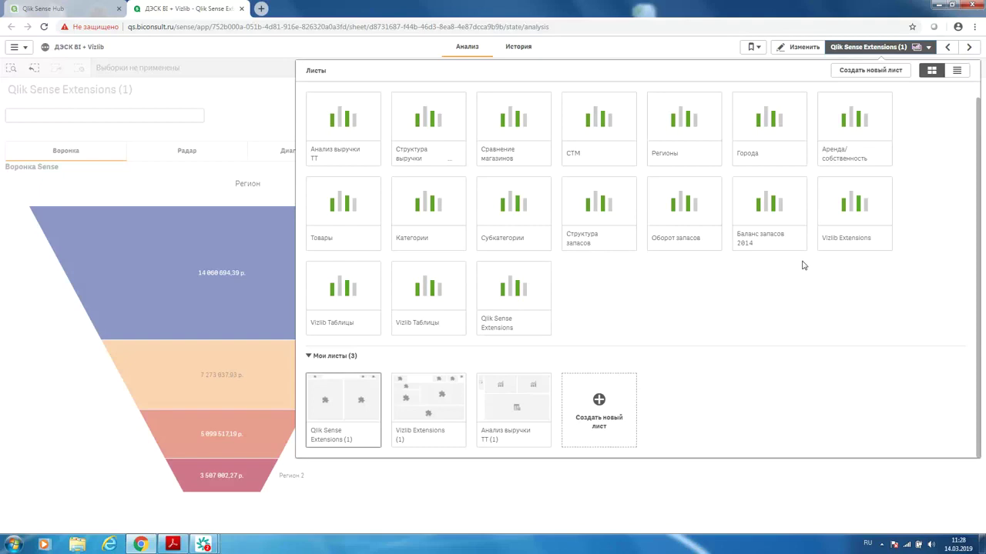
click(832, 248)
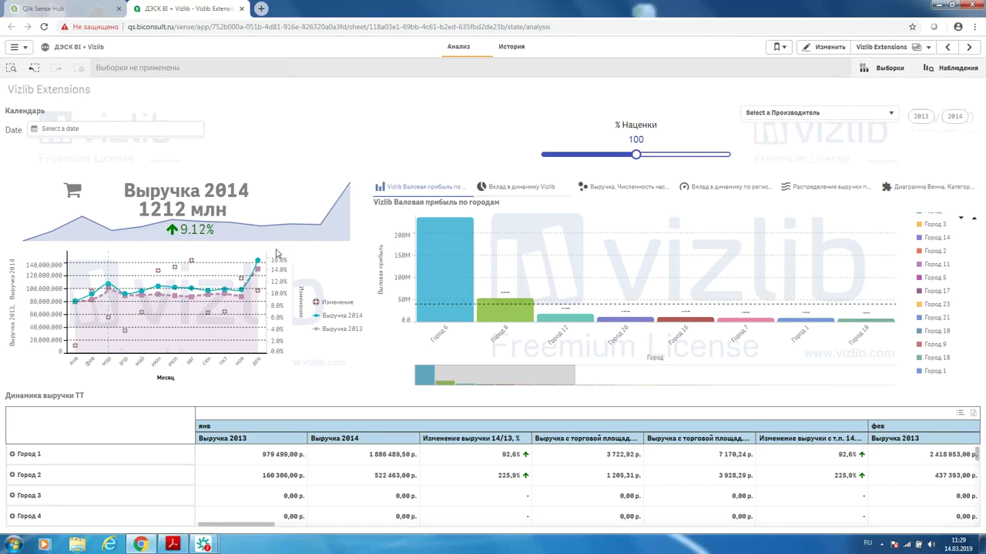
mouse_move(322, 368)
click(110, 130)
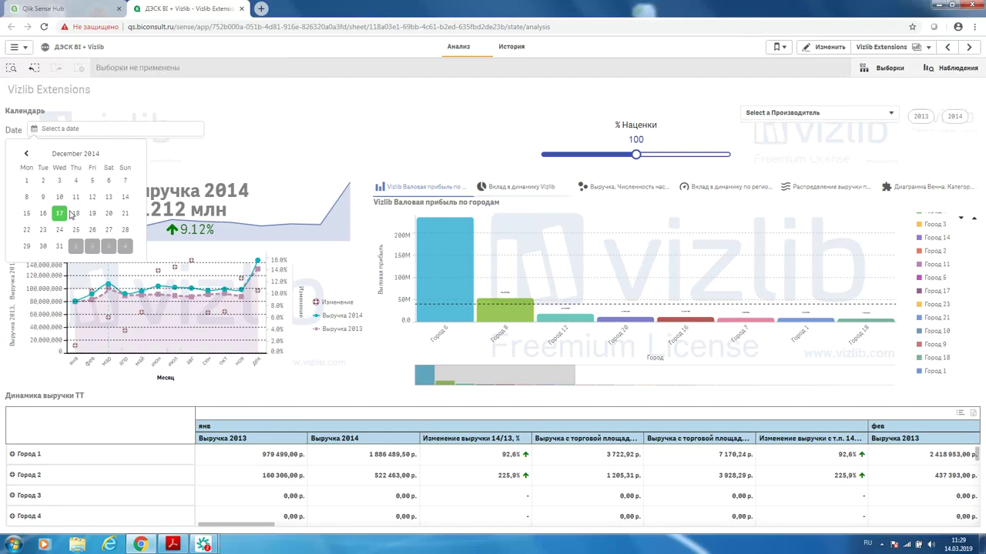
click(343, 103)
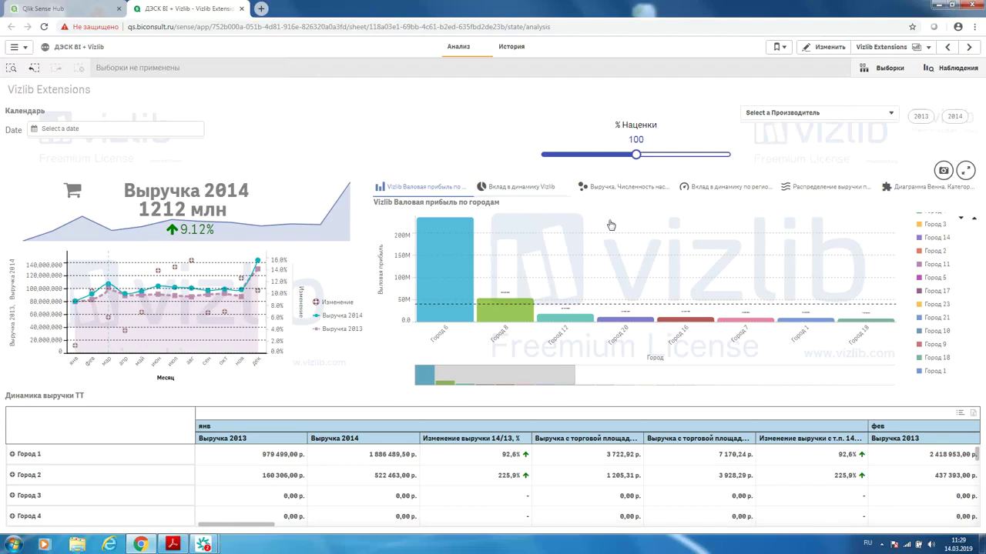
Try % Наценки slider values such as 75 and 107, and set the slider to 125
drag(636, 155, 566, 157)
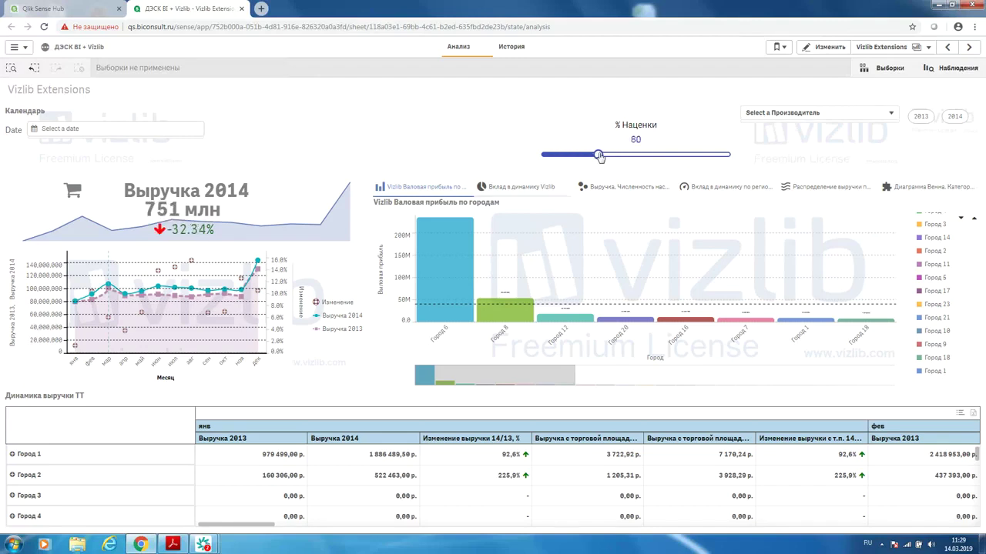
click(629, 155)
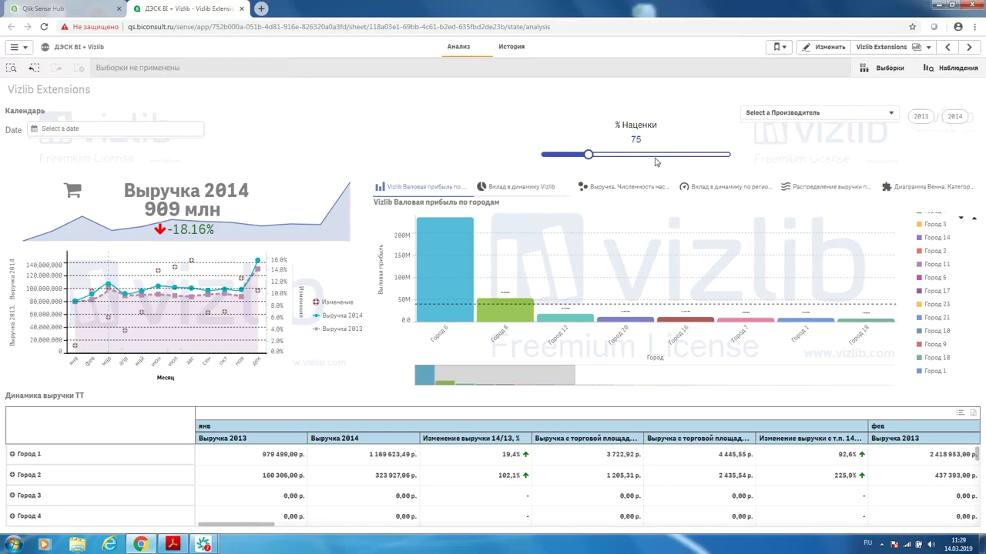
click(655, 160)
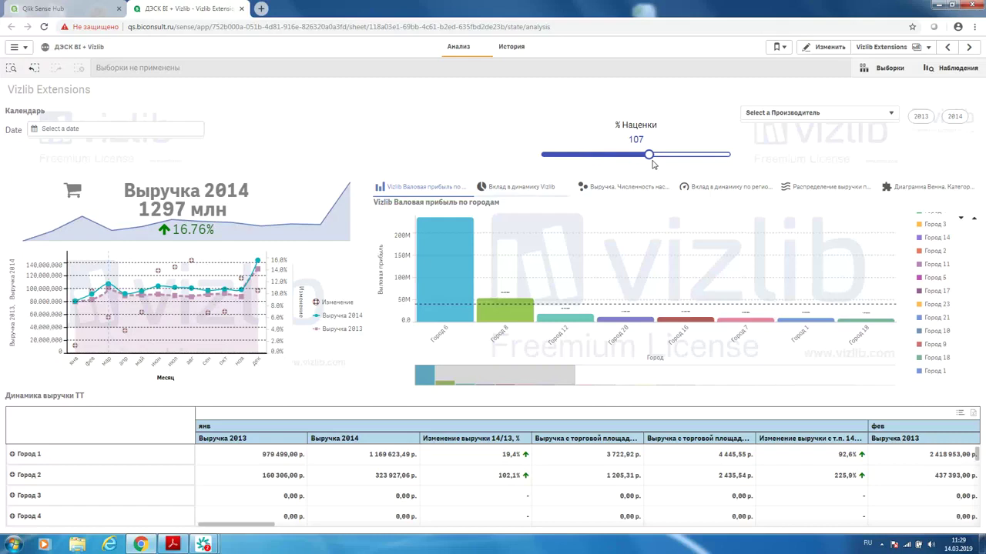
click(683, 157)
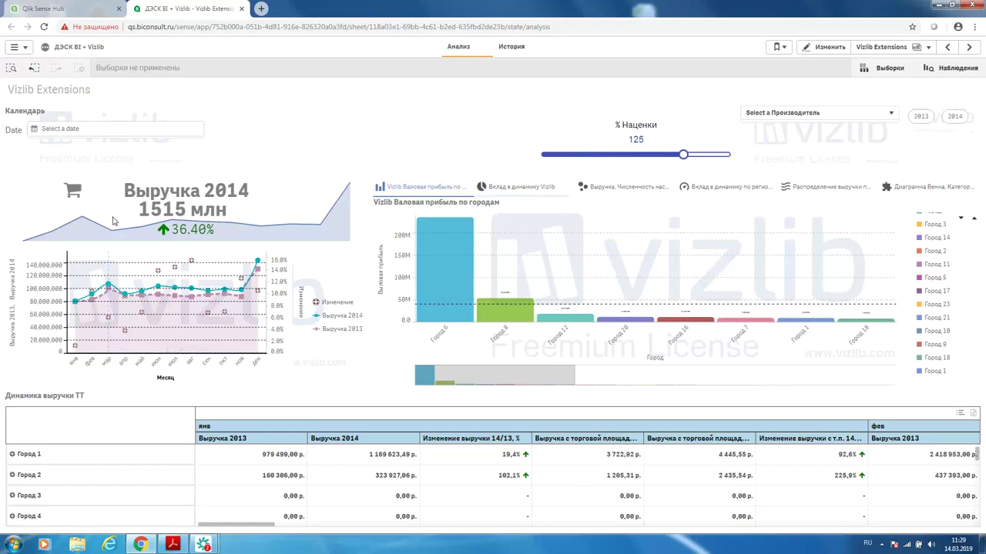
Leave the published Vizlib Extensions sheet without duplicating it, and start editing the Vizlib Extensions (1) copy under Мои листы
click(820, 48)
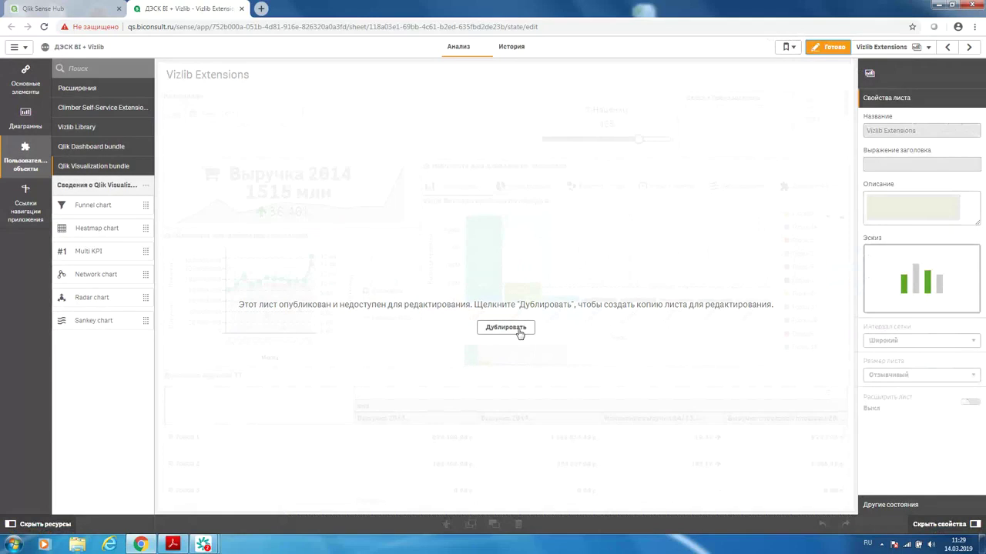
click(839, 49)
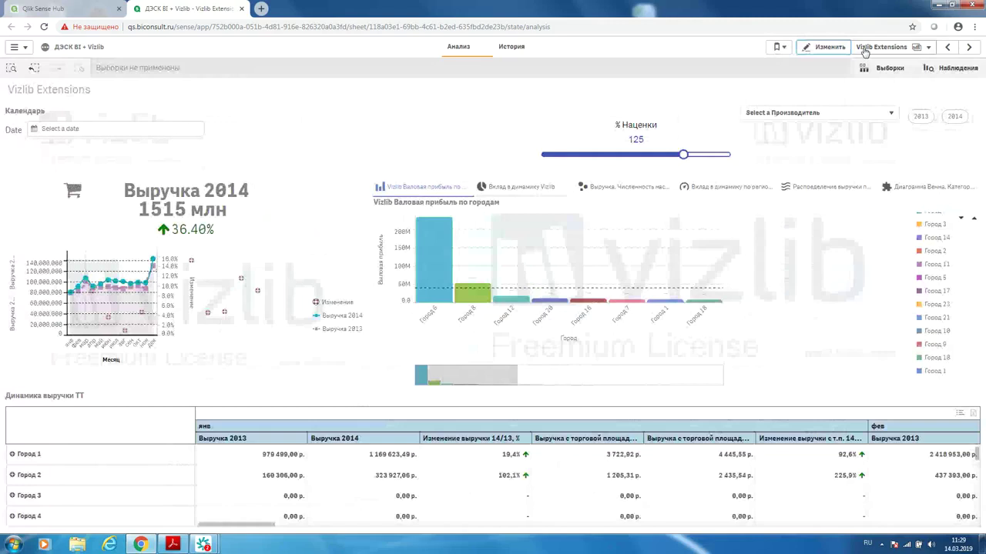
click(870, 48)
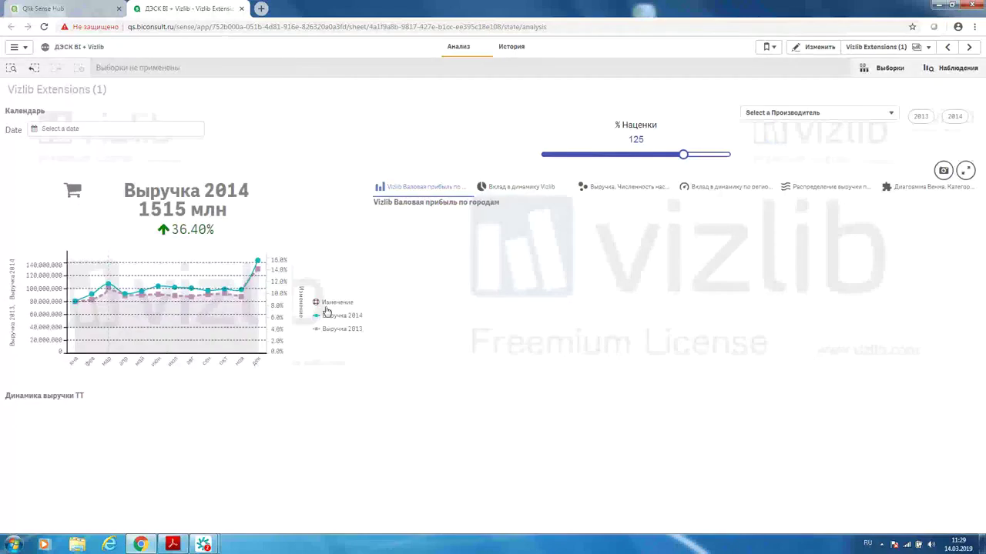
click(815, 47)
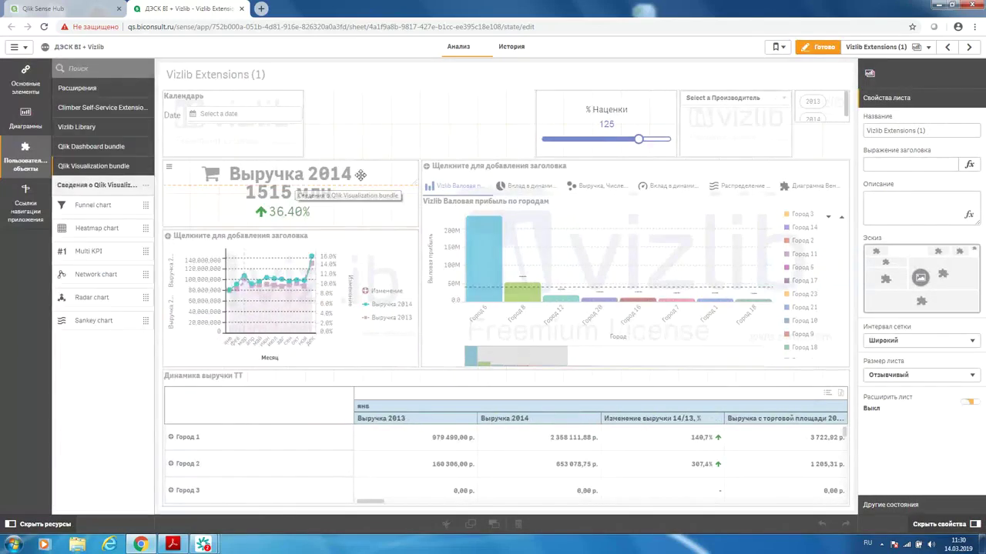
Add a new layer of type Icon to the Выручка 2014 KPI object
click(378, 168)
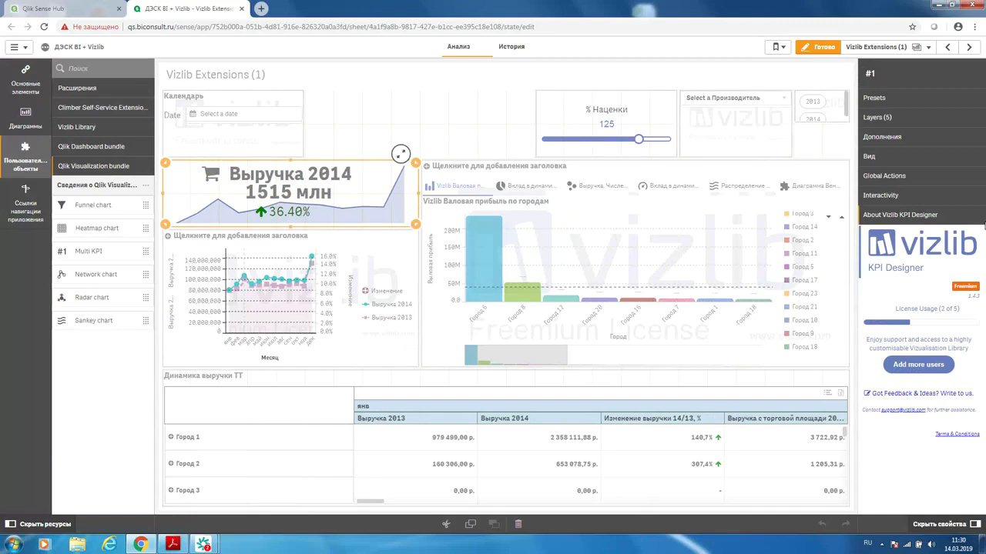
click(878, 119)
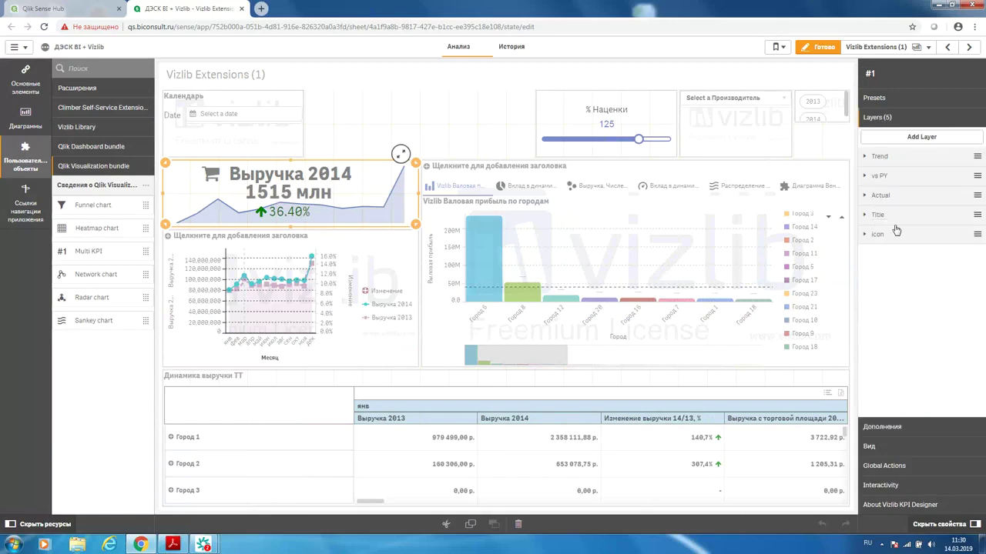
click(891, 144)
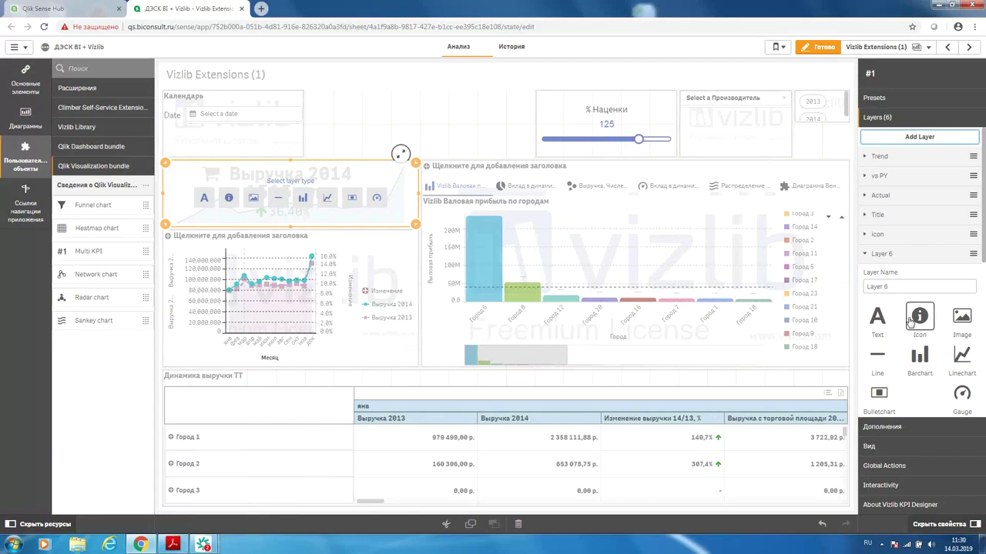
scroll(911, 320, down, 1)
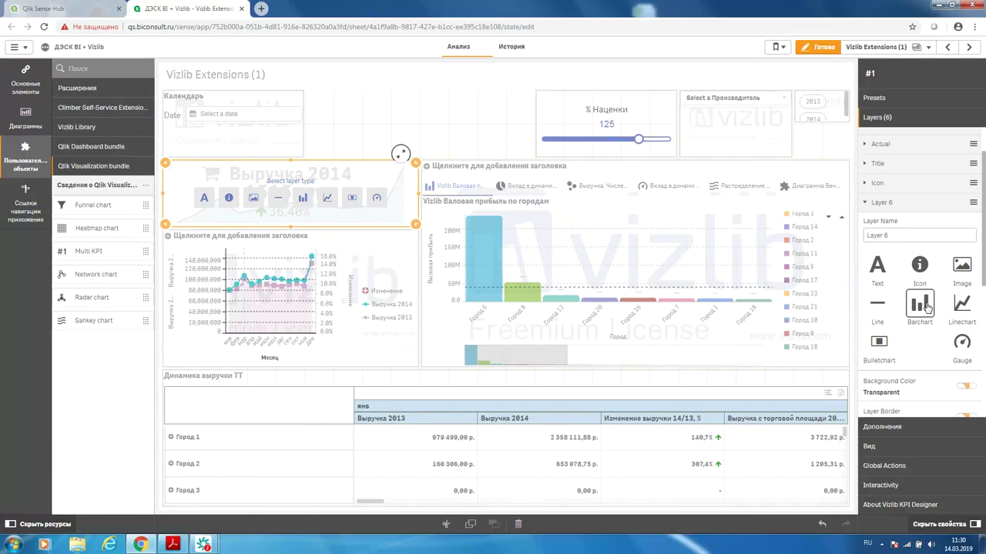
scroll(926, 306, up, 2)
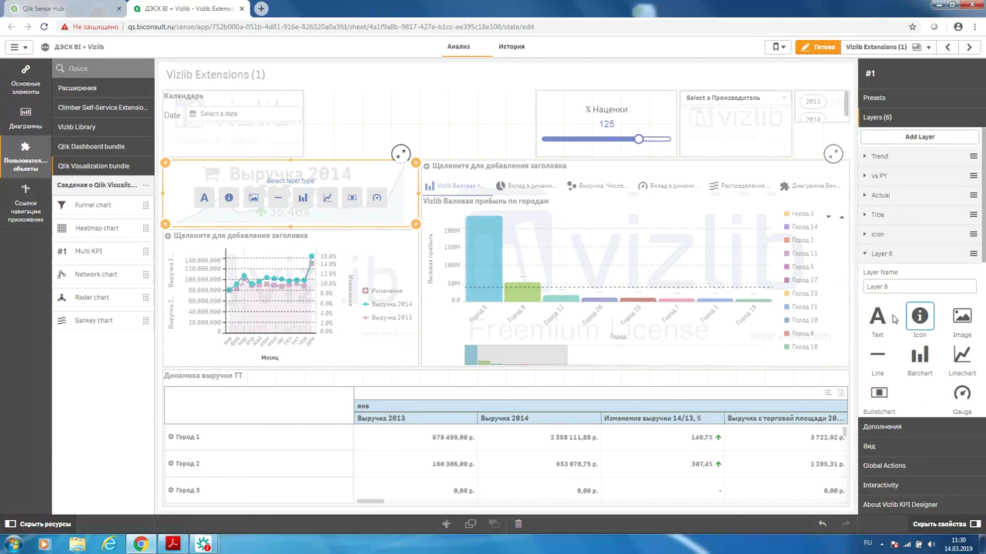
click(919, 316)
click(229, 197)
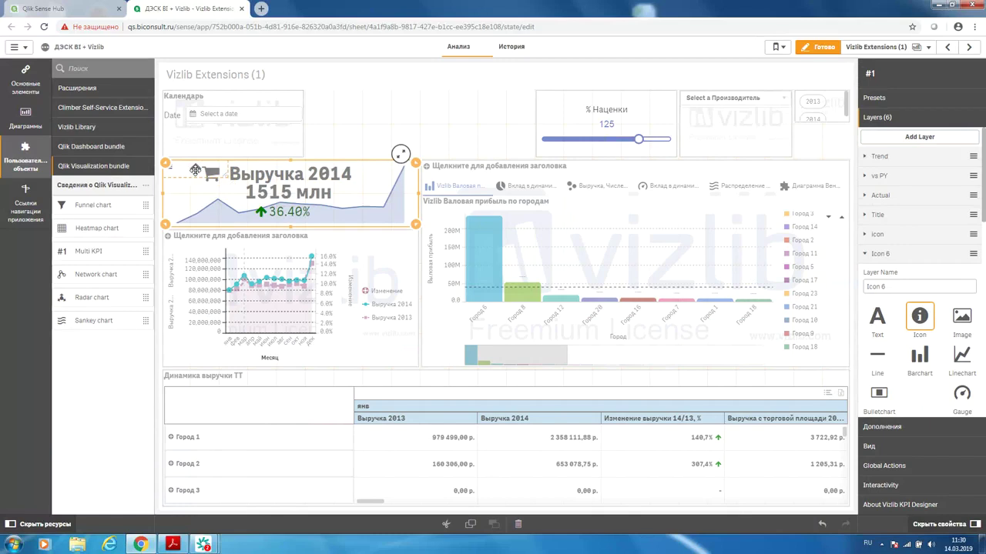
Move the new arrow icon layer below the cart icon in the Выручка 2014 KPI, open its alignment options, and finish editing the sheet
mouse_move(196, 171)
mouse_down()
mouse_move(179, 191)
mouse_move(218, 191)
mouse_move(202, 189)
mouse_up()
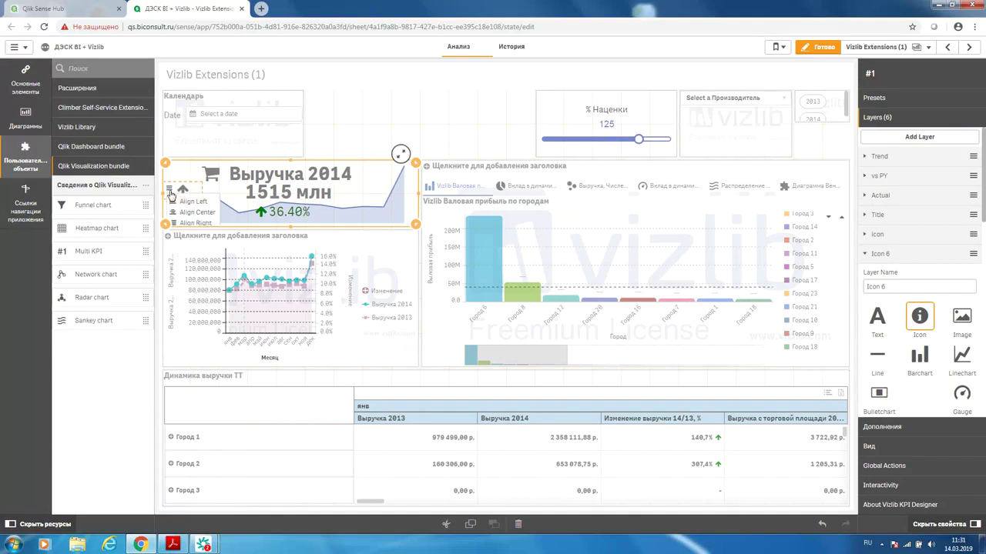
click(169, 189)
click(820, 47)
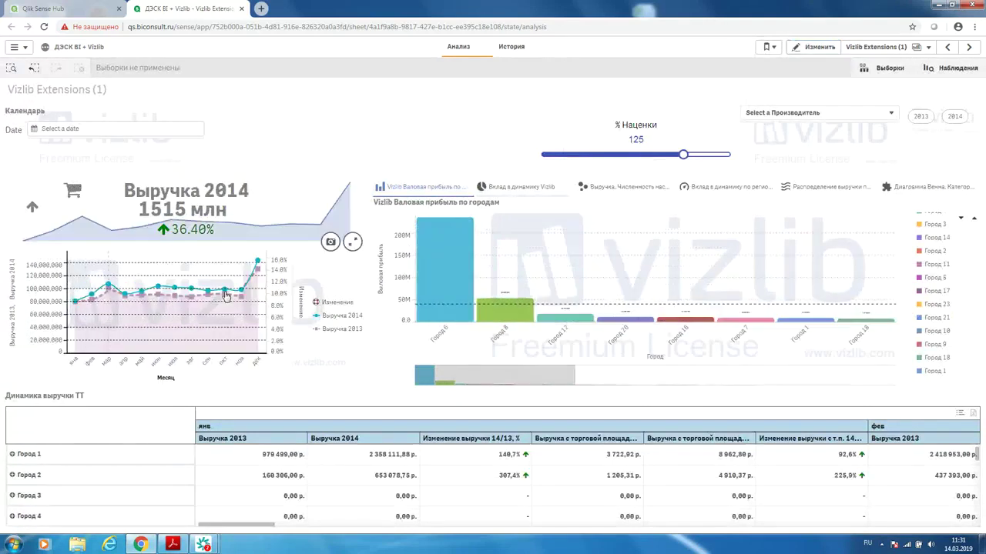
Examine the monthly revenue line chart and the Vizlib Валовая прибыль по городам bar chart, and open Вклад в динамику Vizlib full screen
mouse_move(92, 304)
mouse_move(141, 298)
mouse_move(464, 304)
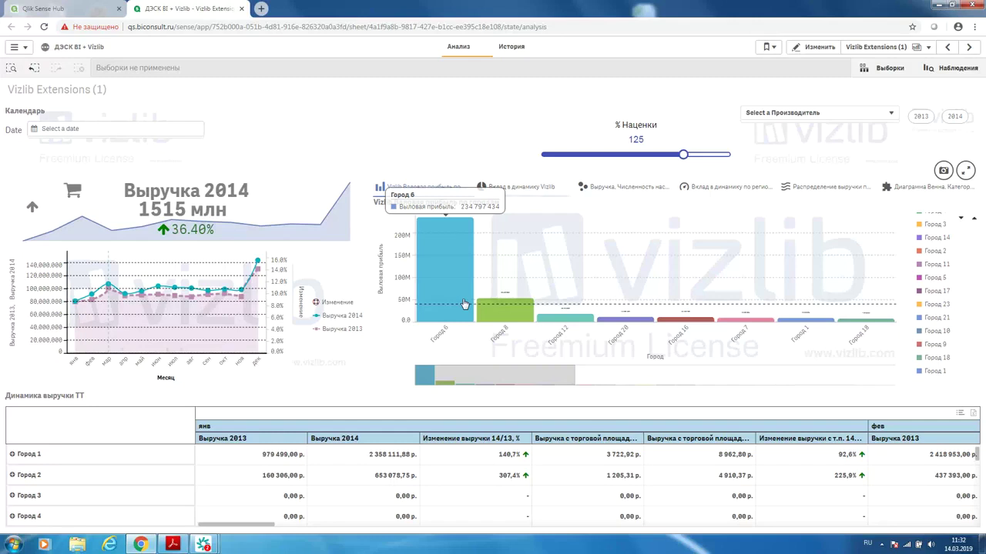
click(515, 189)
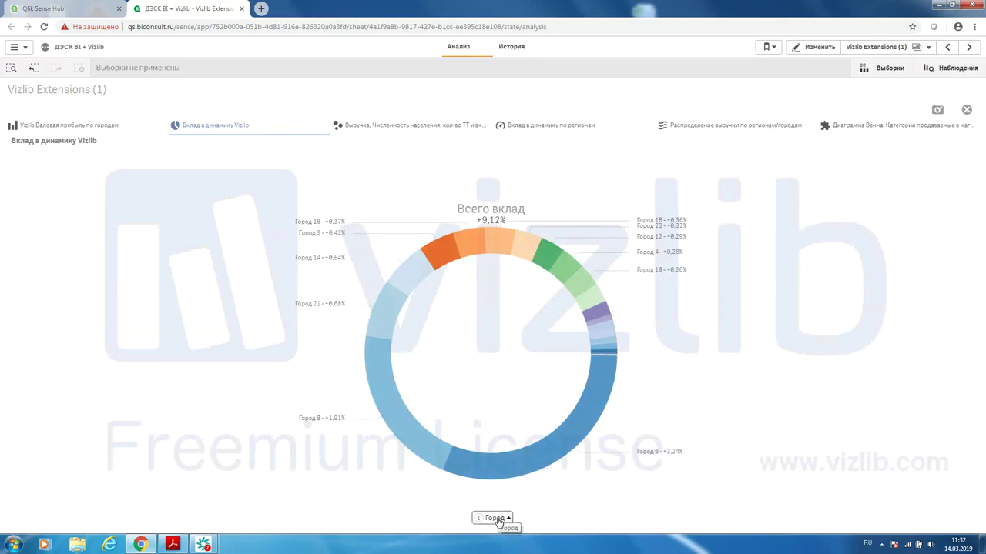
Try selecting several city sectors in the Вклад в динамику Vizlib donut and view its dimension choices, then cancel the selection
click(384, 313)
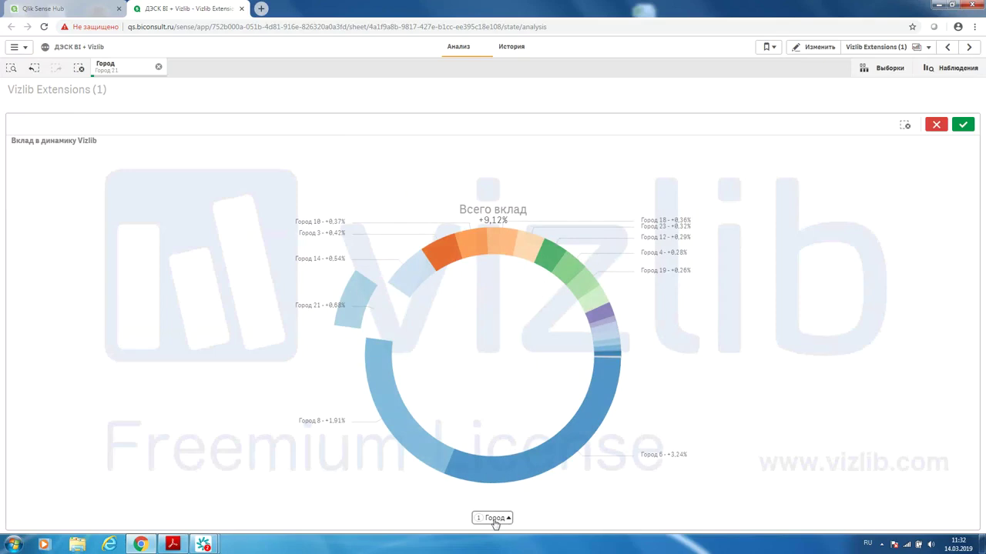
click(496, 520)
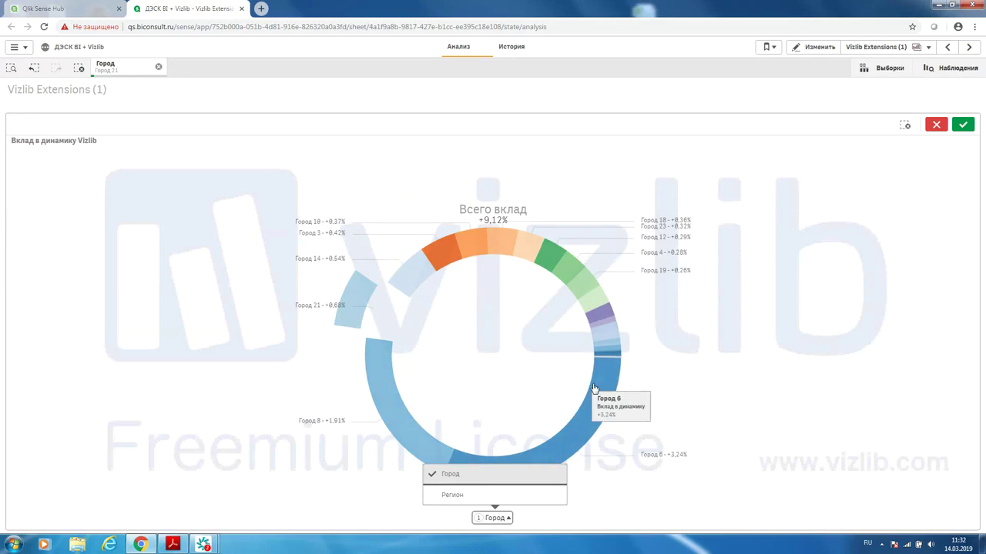
click(446, 252)
click(414, 272)
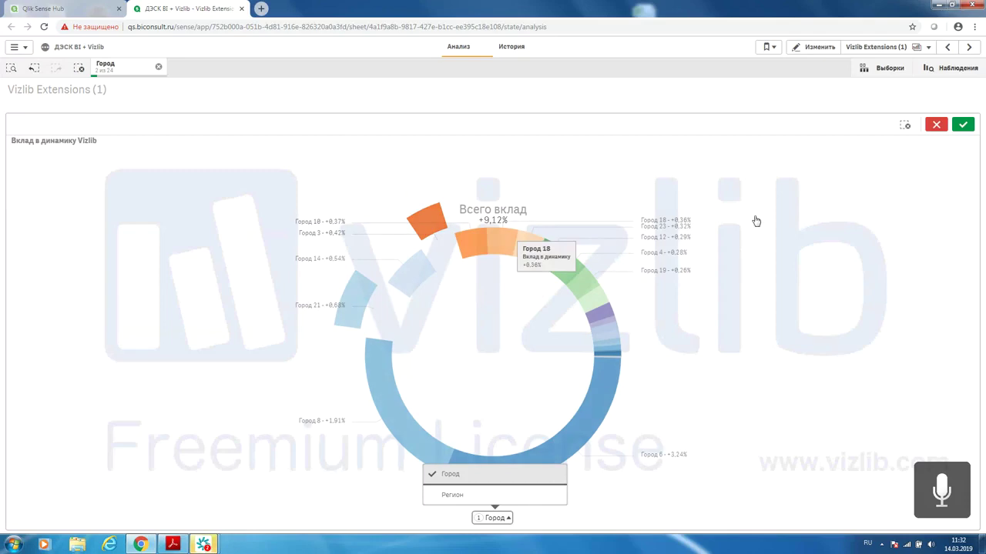
click(937, 126)
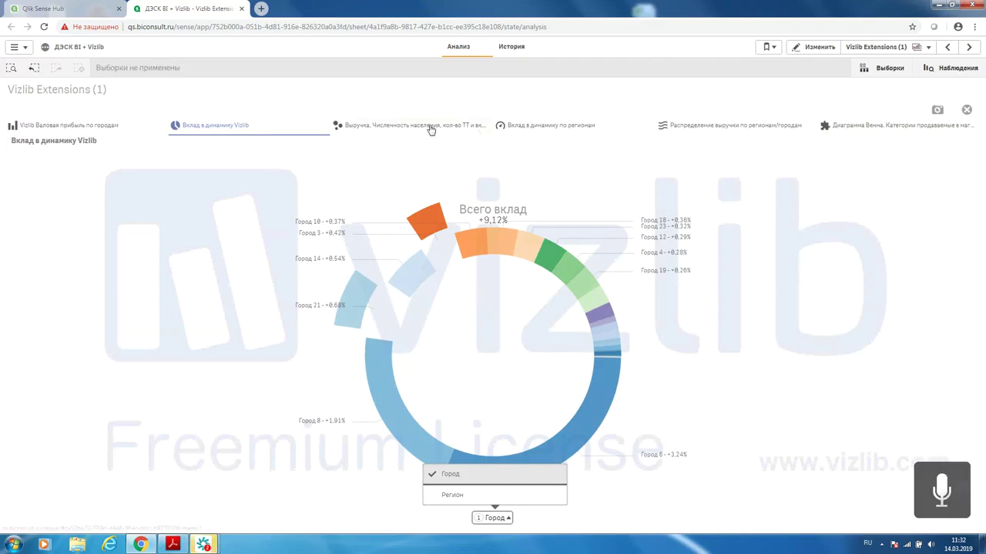
Switch to the Amazon Chime meeting window to check the attendees' microphones, then minimize it
click(202, 544)
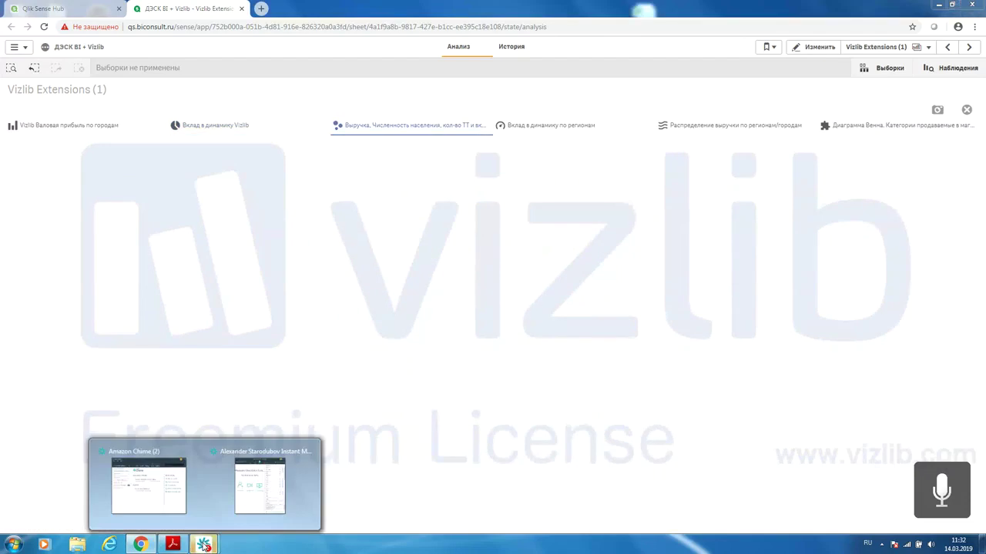
click(273, 513)
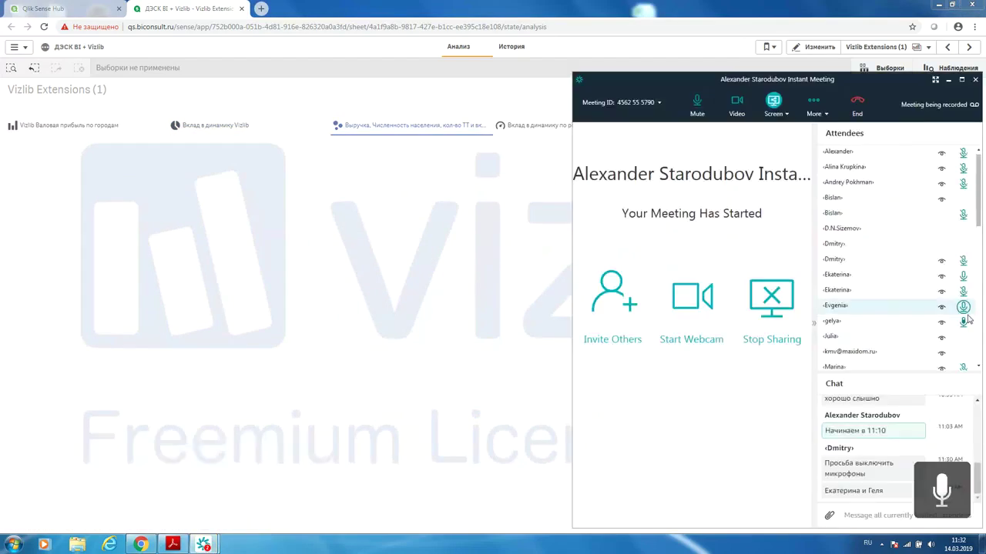
click(949, 80)
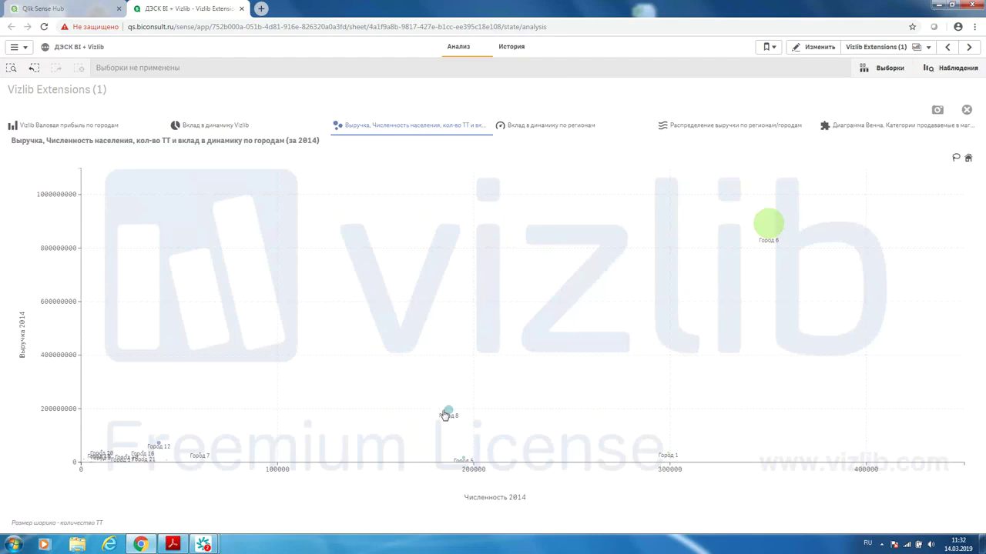
Inspect the bubbles for Город 8 and Город 12 in the Выручка, Численность населения chart, and lasso-select Город 7 and Город 12
mouse_move(447, 412)
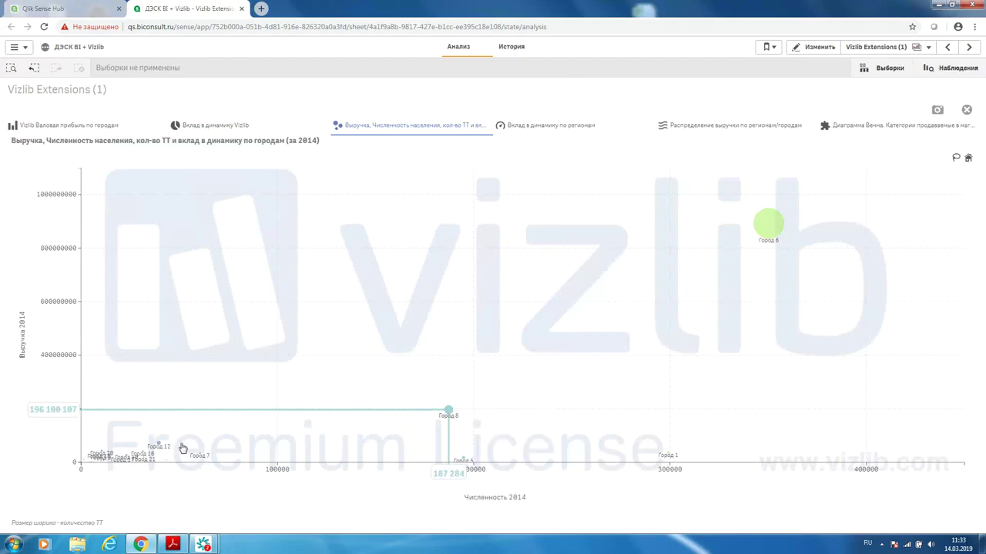
mouse_move(160, 448)
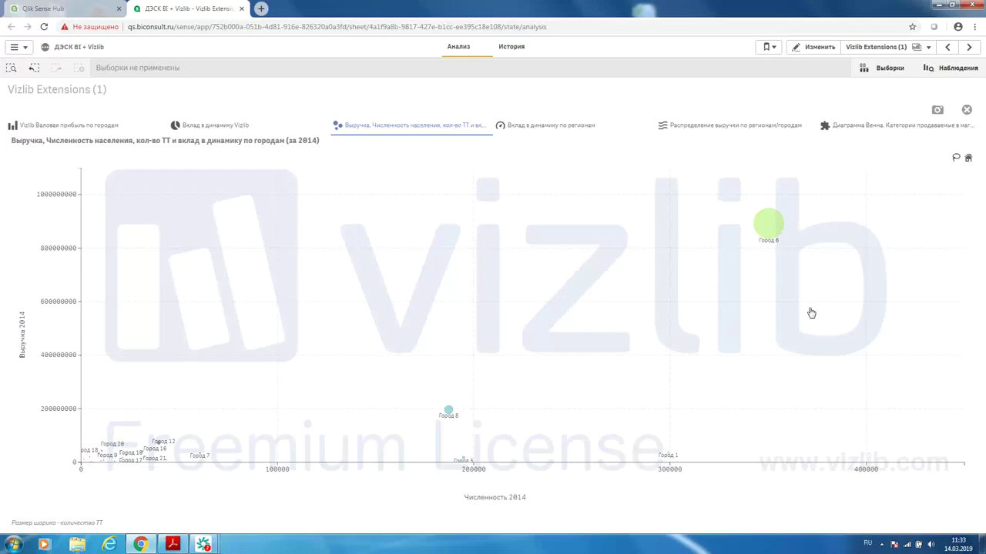
click(956, 159)
mouse_move(165, 403)
mouse_down()
mouse_move(154, 456)
mouse_move(206, 448)
mouse_move(231, 462)
mouse_move(247, 435)
mouse_move(164, 405)
mouse_up()
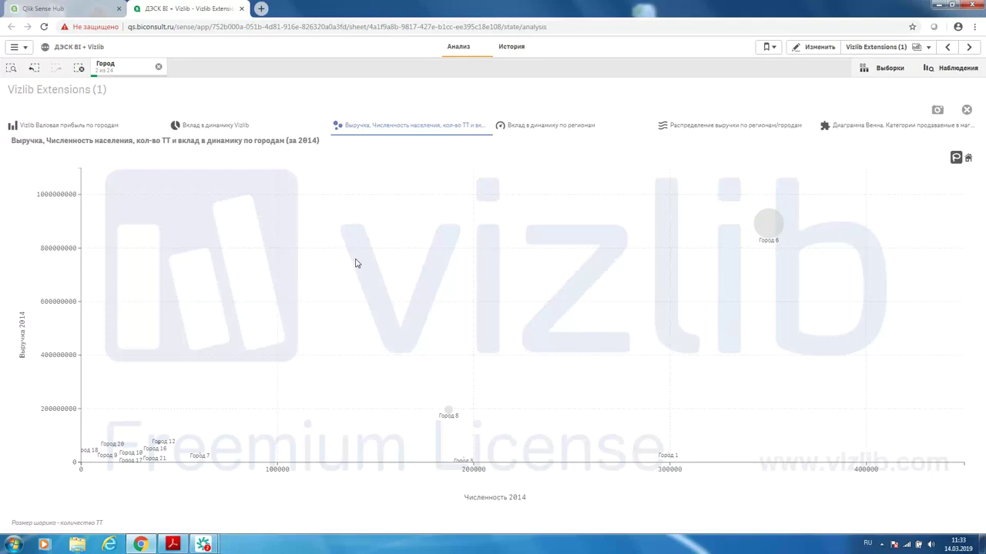
mouse_move(268, 255)
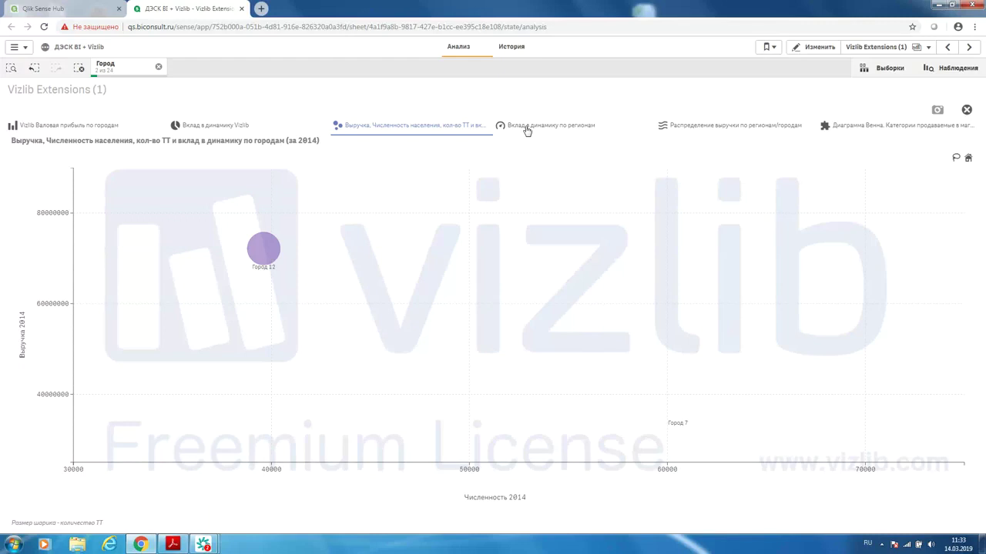
Open the Вклад в динамику по регионам chart full screen, clear the Город selection, and inspect the region rings
click(527, 127)
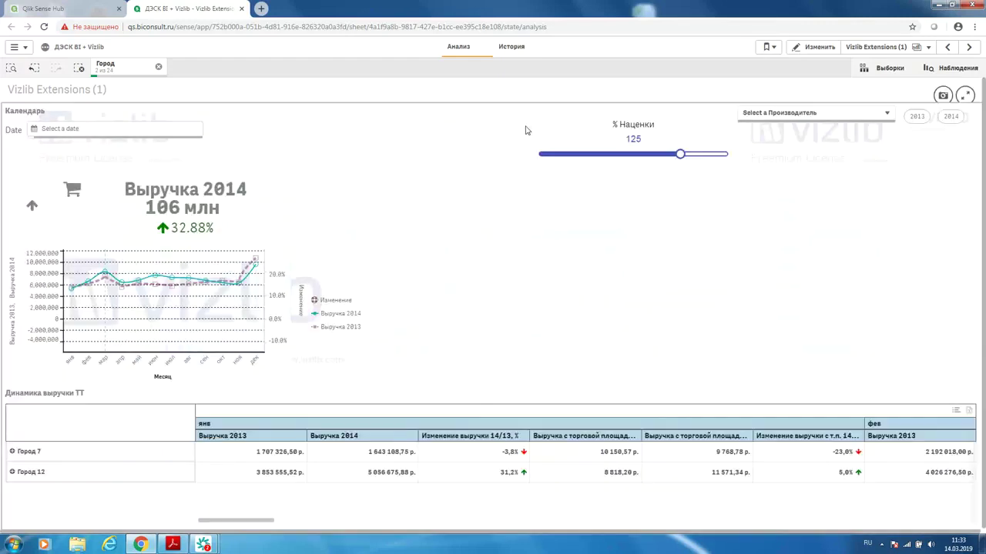
click(705, 190)
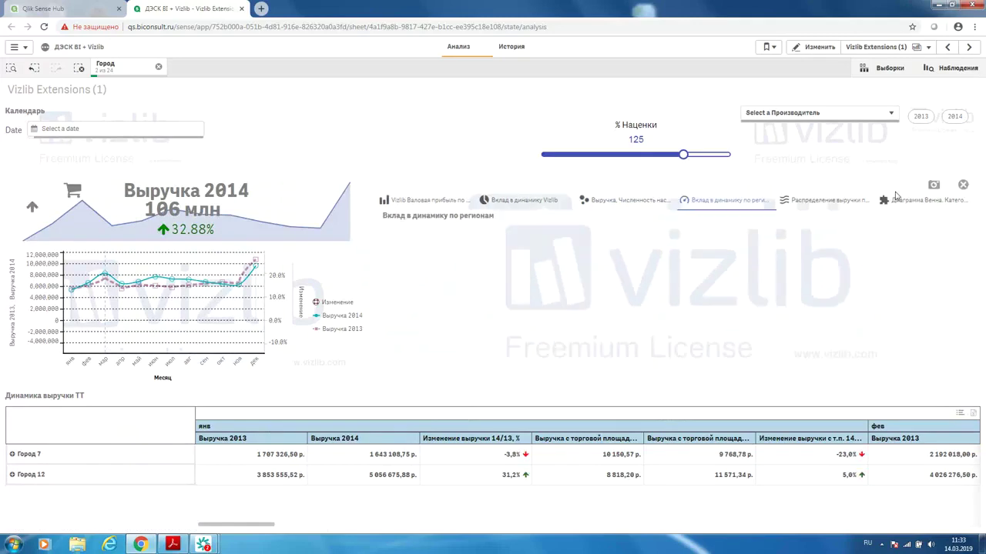
click(966, 171)
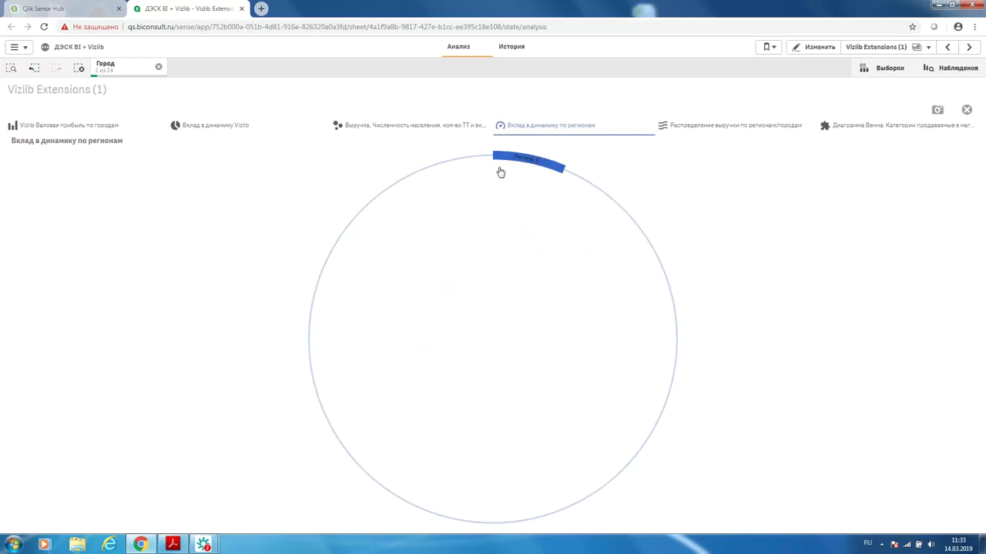
click(159, 67)
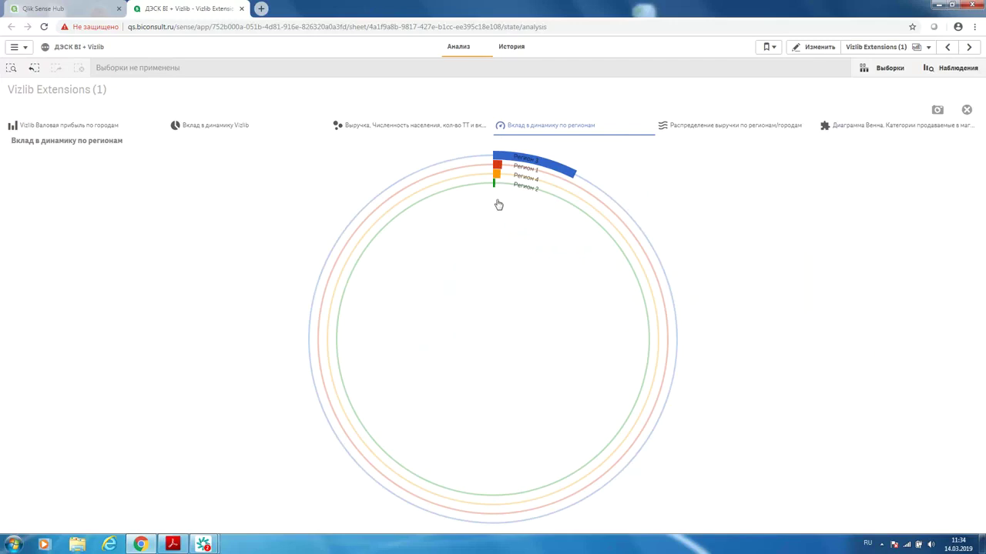
mouse_move(499, 170)
Open the Распределение выручки по регионам/городам Sankey chart and inspect individual flows from Регион 3 to its cities
click(723, 128)
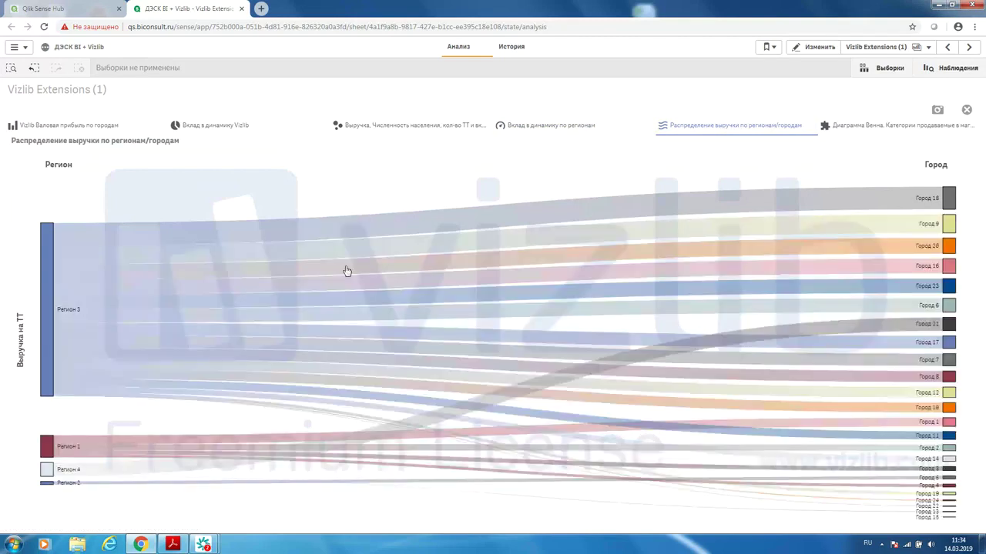
mouse_move(346, 315)
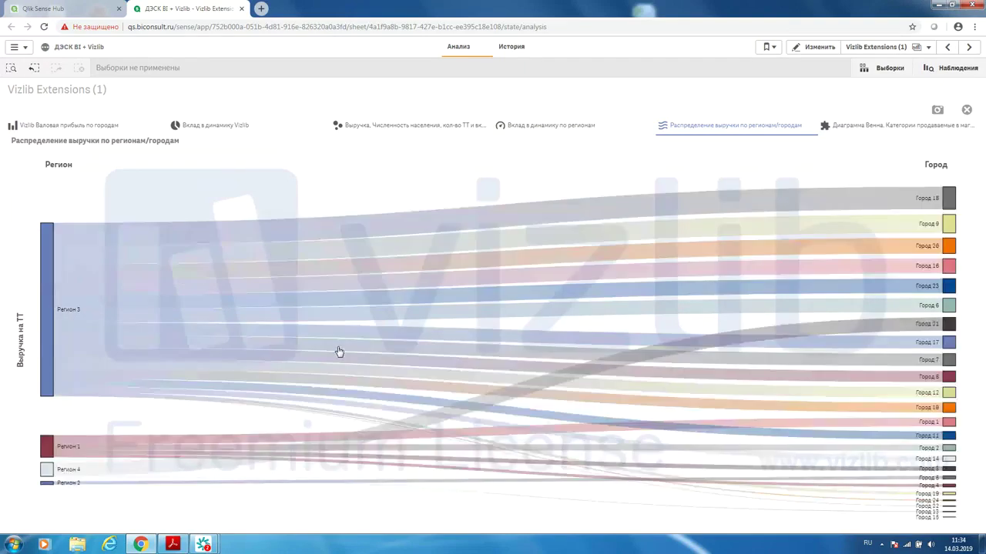
mouse_move(333, 350)
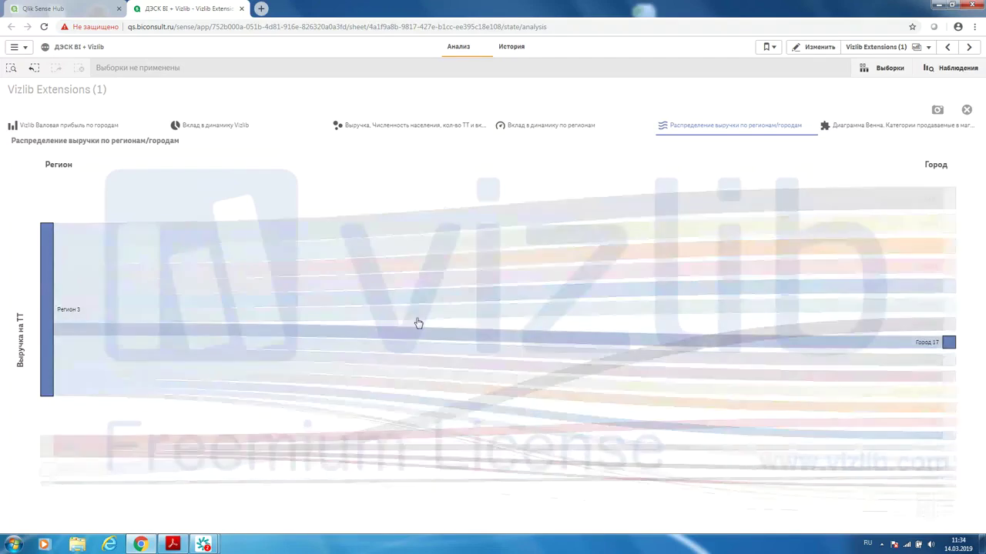
mouse_move(419, 318)
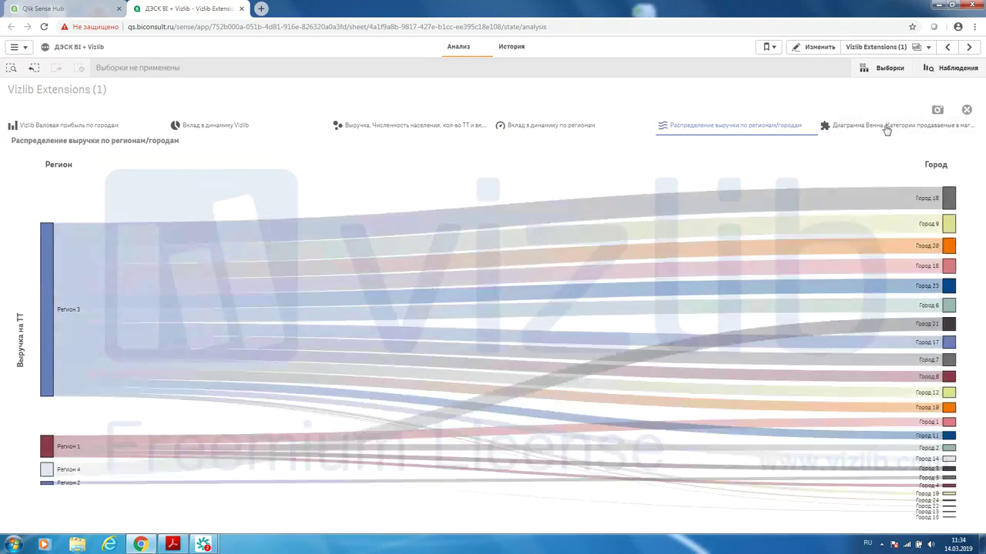
View the Диаграмма Венна chart and the Динамика выручки ТТ table full screen, then return to the sheet
click(887, 128)
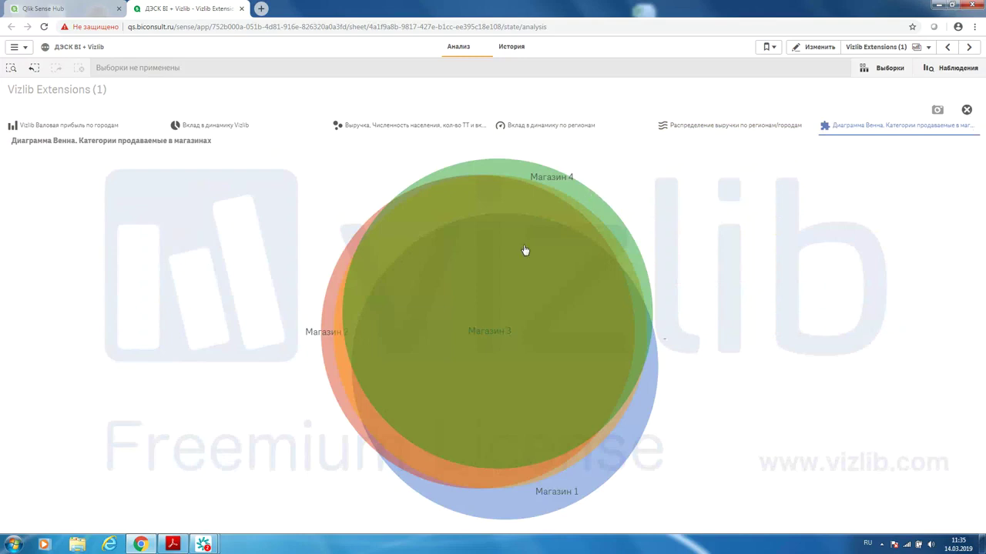
key(Escape)
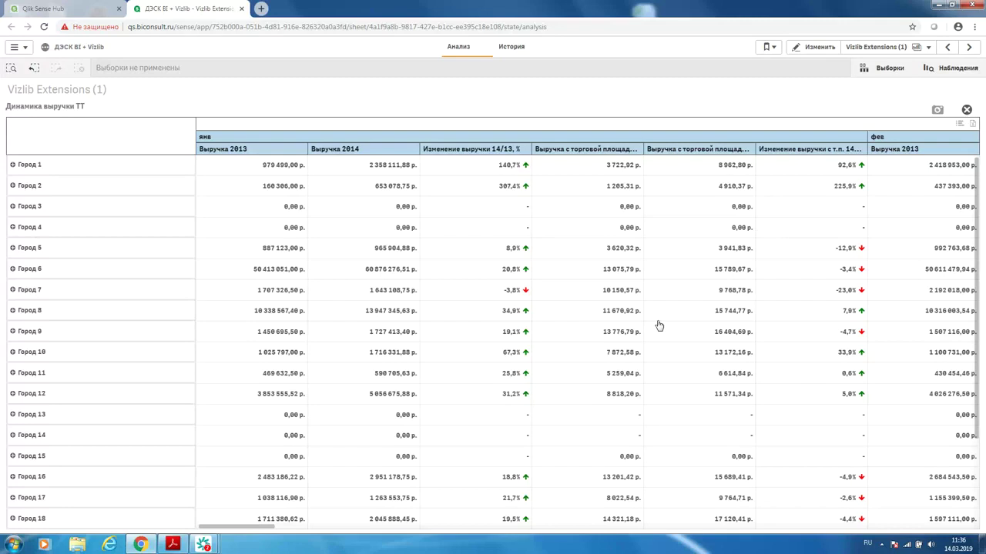
key(Escape)
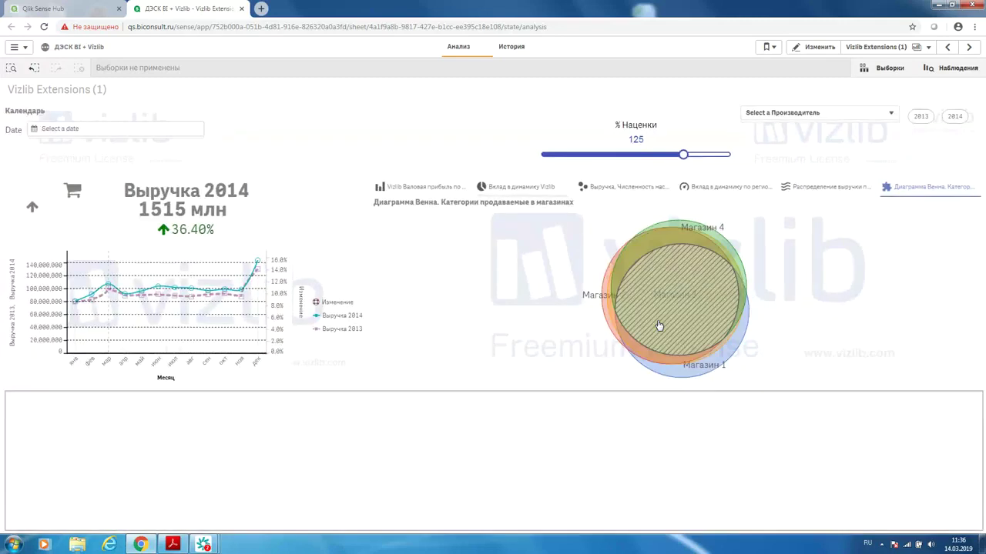
Leave the Vizlib Extensions (1) sheet and open the Vizlib Таблицы sheet with the Категория and Субкатегория tables
click(969, 47)
click(968, 48)
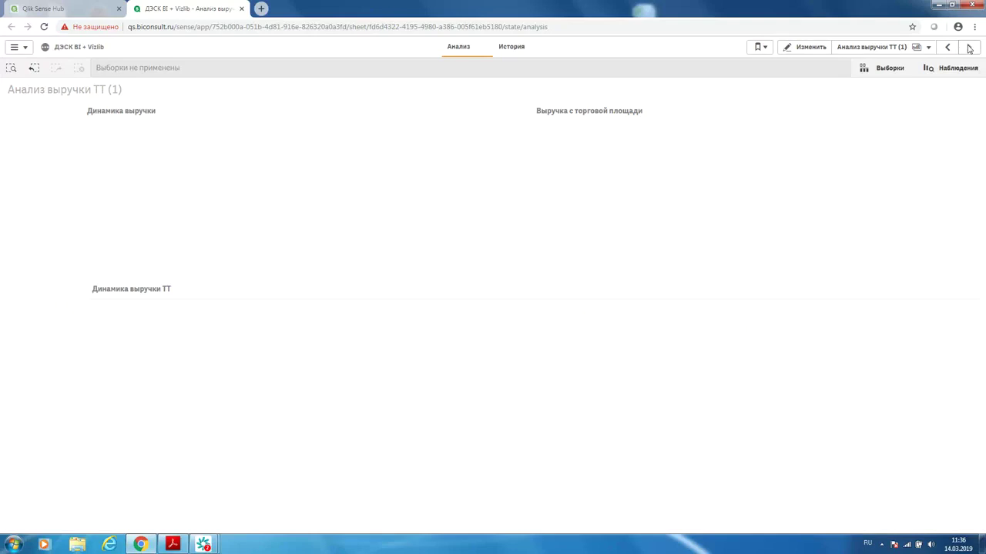
click(874, 46)
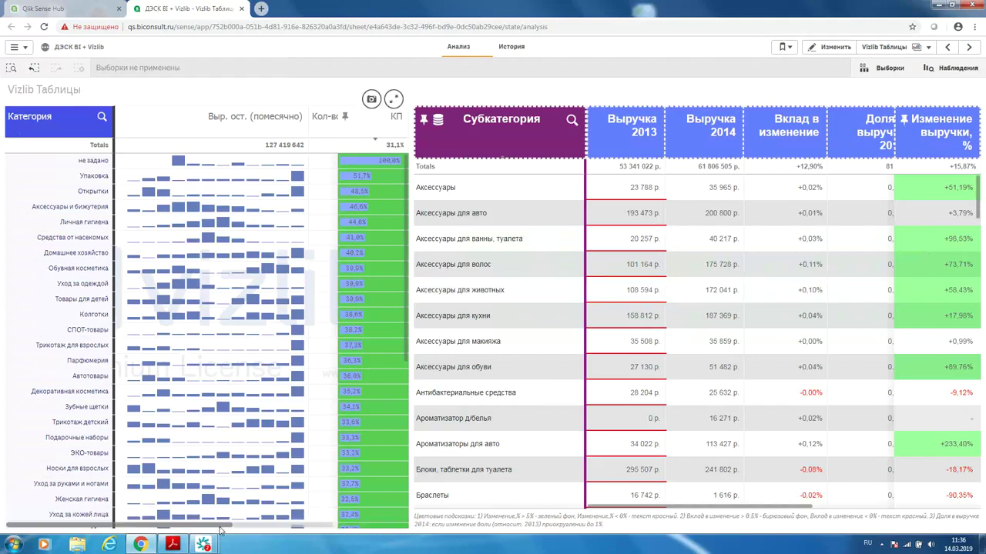
In the Категория table, unpin КП, pin the Выр. ост. (помесячно) and Выр. СТМ columns, and sort by Выр. ост. (помесячно)
drag(221, 530, 324, 541)
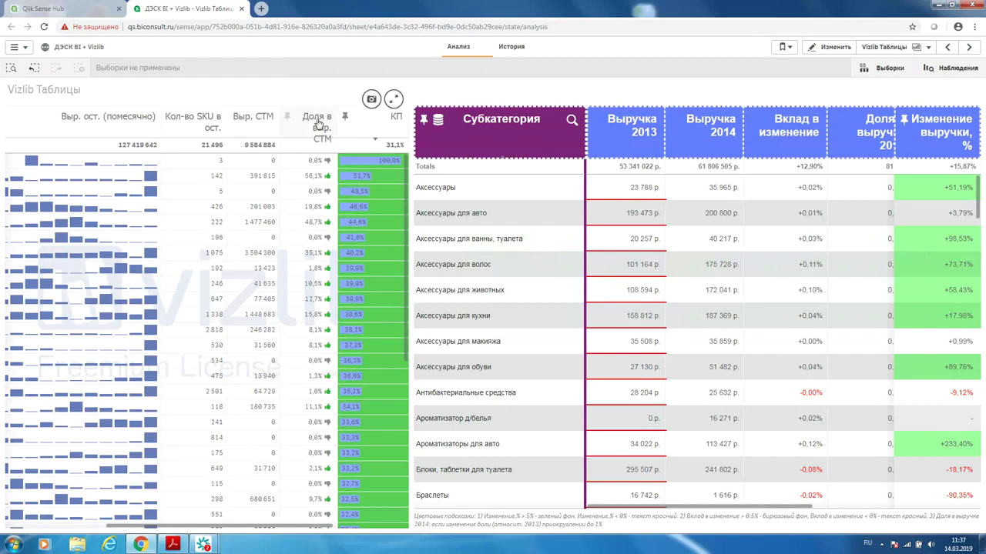
click(361, 137)
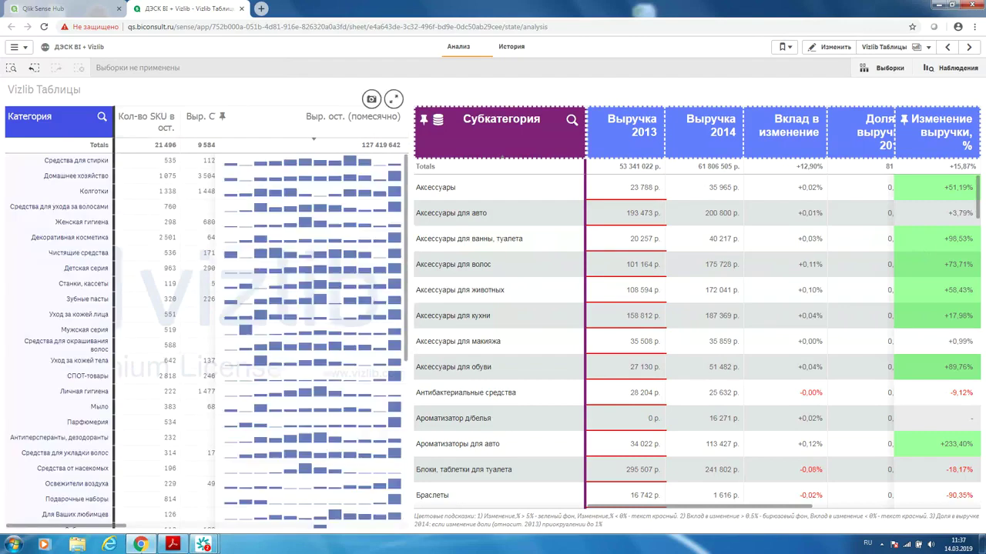
drag(126, 528, 166, 529)
click(137, 127)
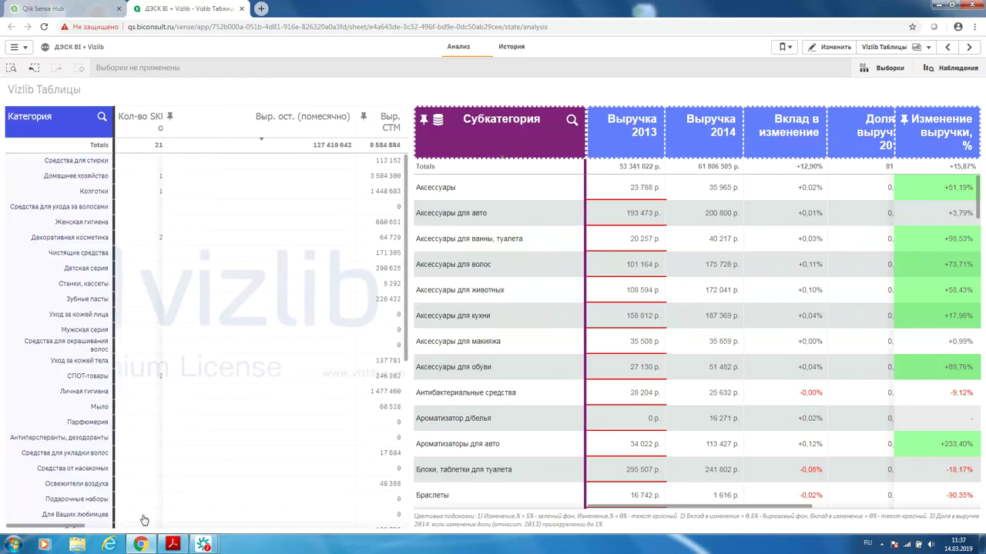
mouse_move(72, 528)
mouse_down()
mouse_move(90, 528)
mouse_move(54, 528)
mouse_up()
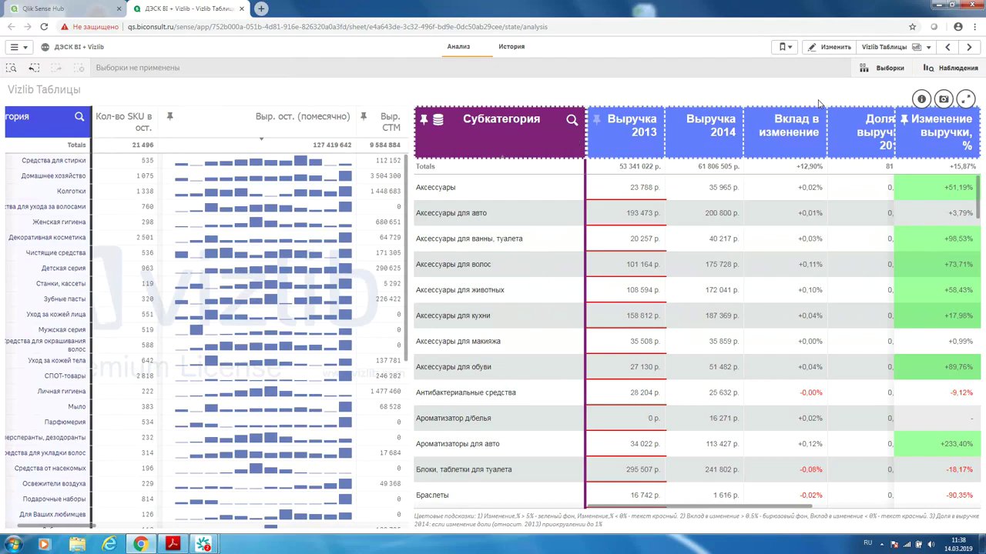
Go to the next Vizlib Таблицы sheet and look through the SKU table with its highlighted КП 2014 column
click(969, 47)
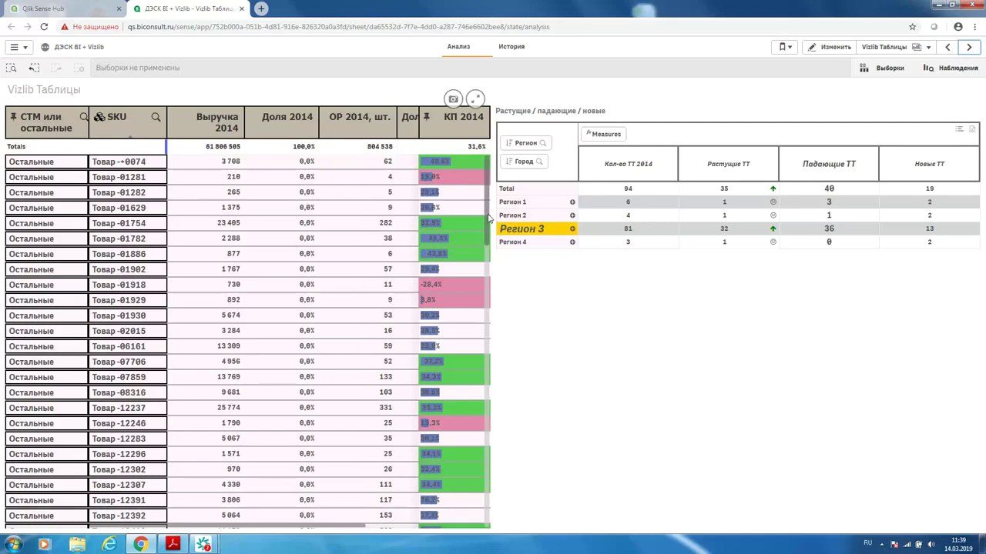
scroll(488, 218, down, 3)
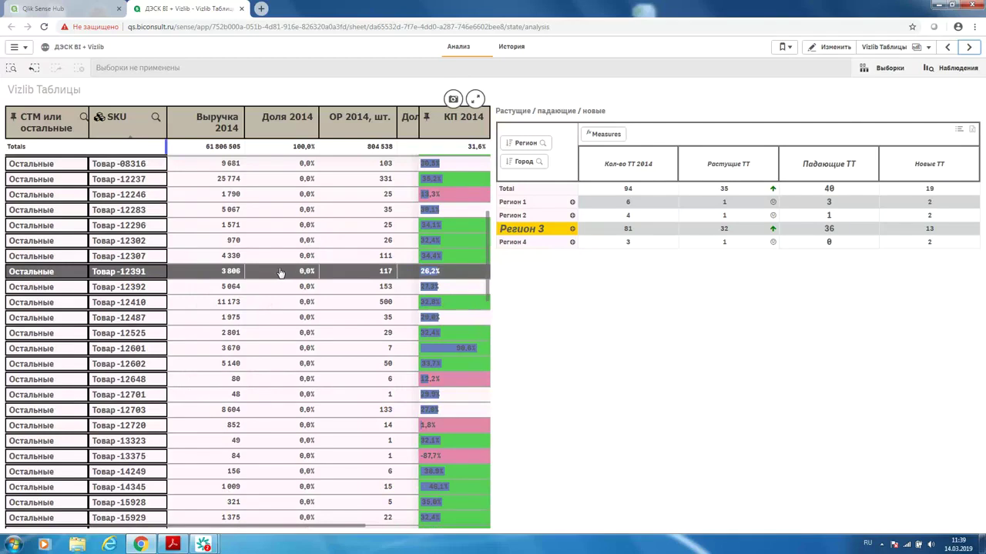
scroll(281, 273, up, 2)
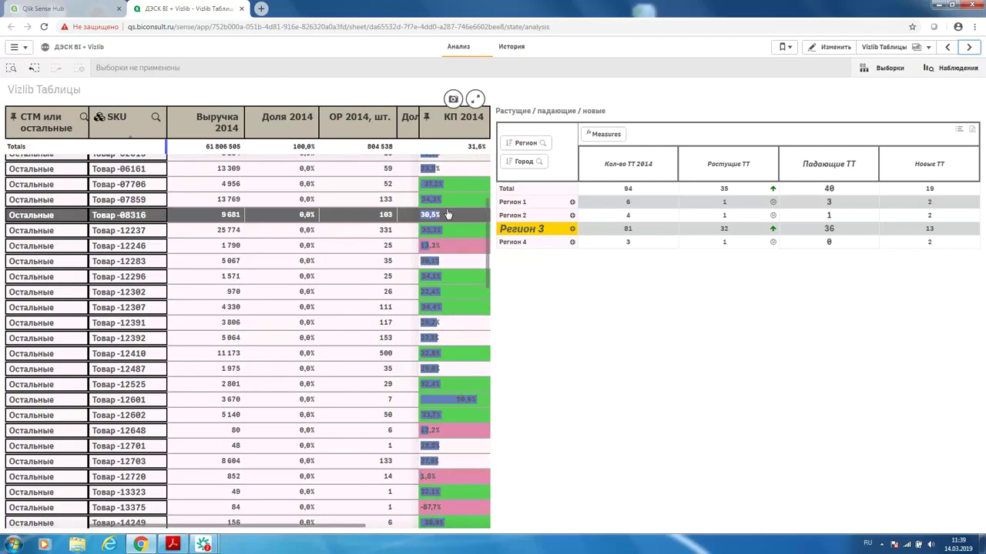
Look through the SKU table rows and the Растущие ТТ indicators in the Растущие / падающие / новые table
scroll(453, 206, up, 3)
scroll(453, 203, up, 2)
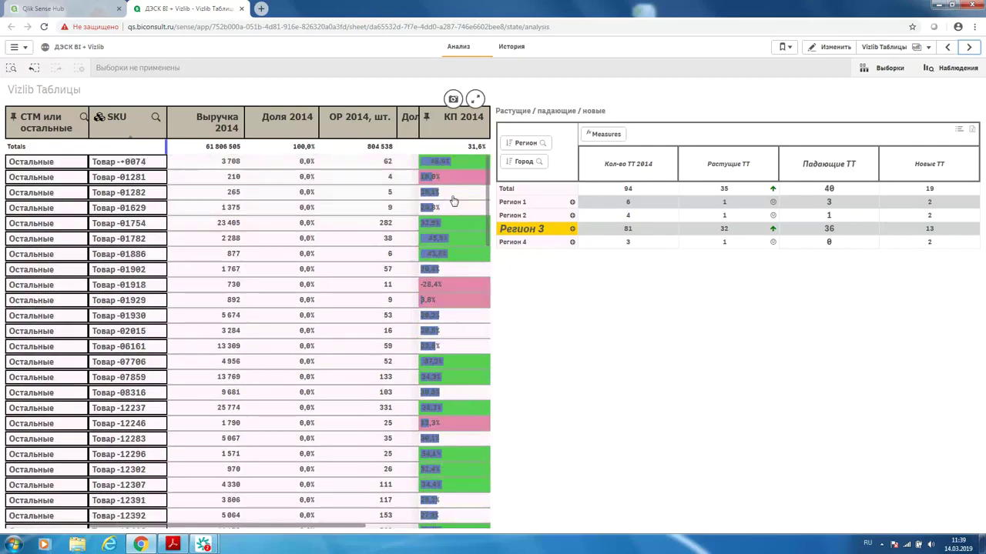
scroll(454, 202, down, 2)
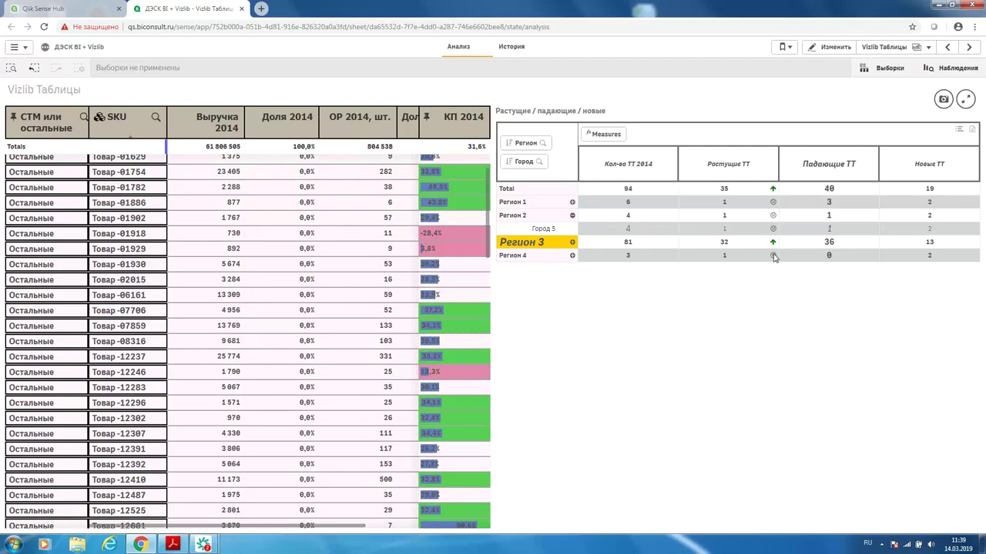
mouse_move(773, 245)
mouse_move(773, 190)
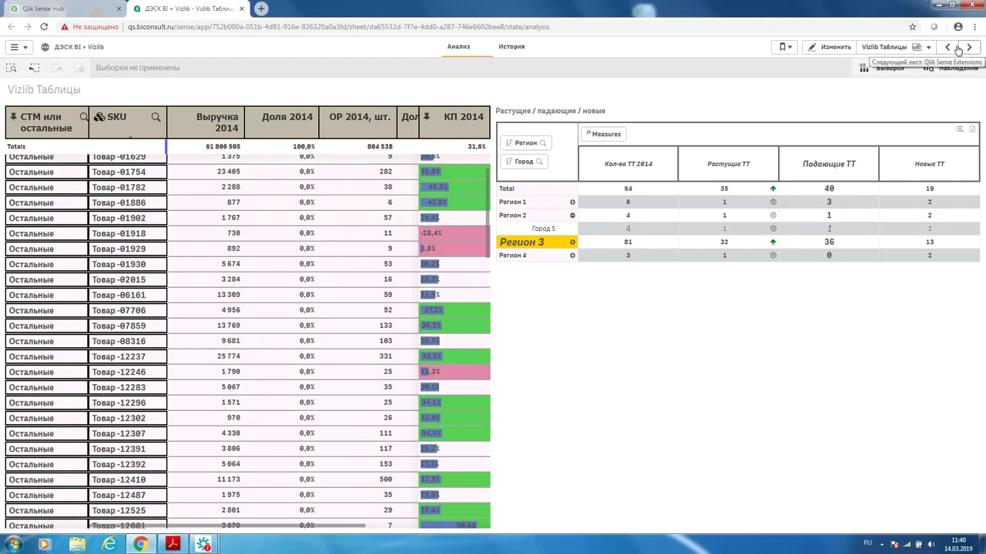
Open the Qlik Sense Extensions (1) sheet from Мои листы and switch it to edit mode
click(905, 49)
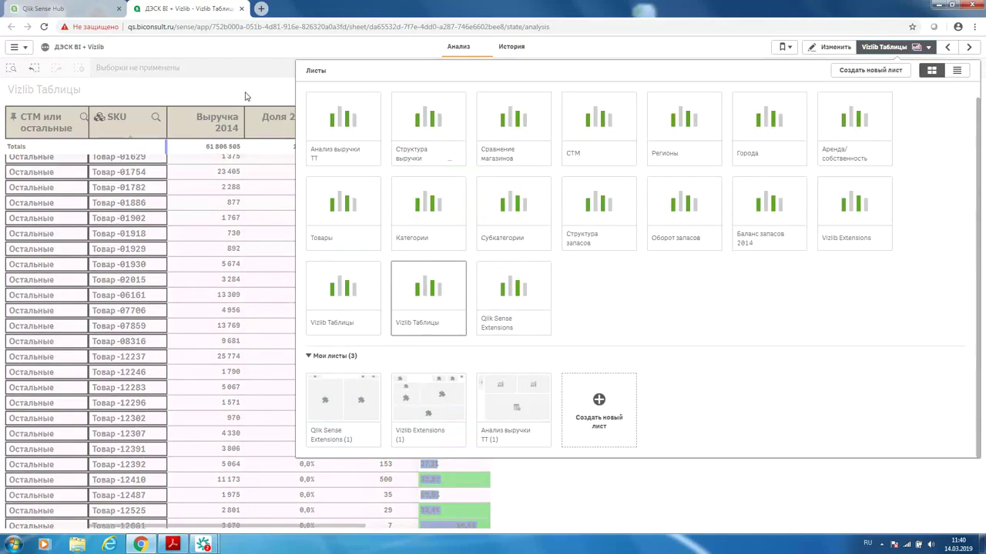
click(297, 71)
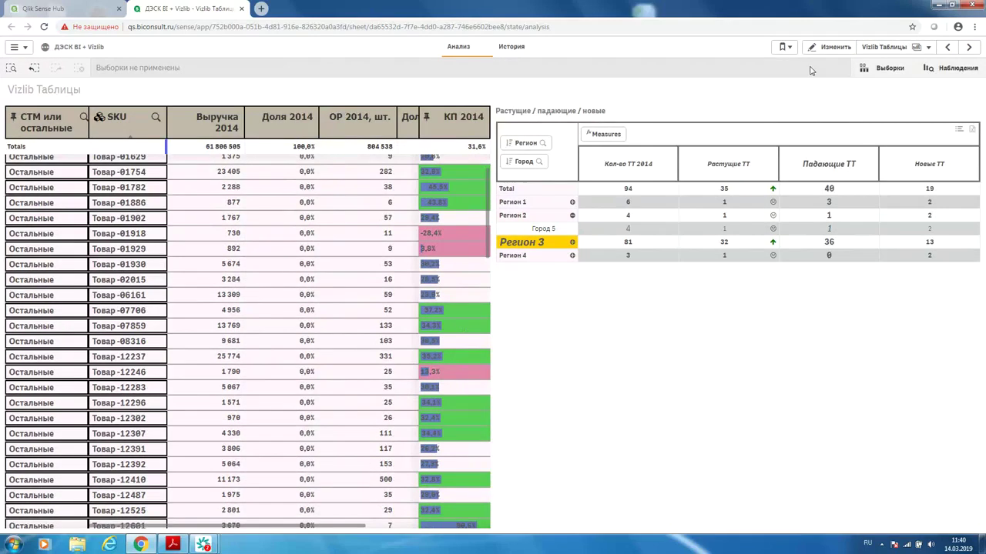
click(875, 57)
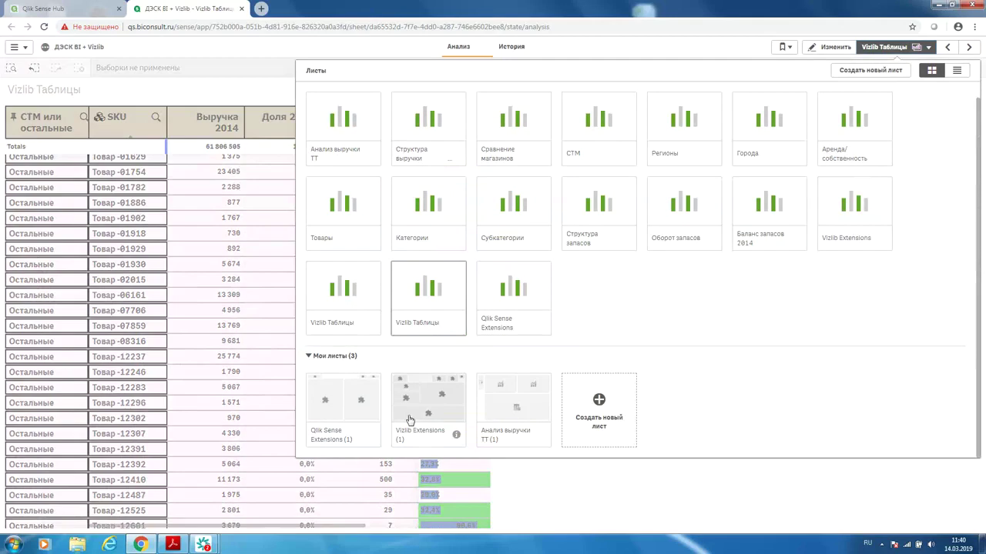
click(349, 402)
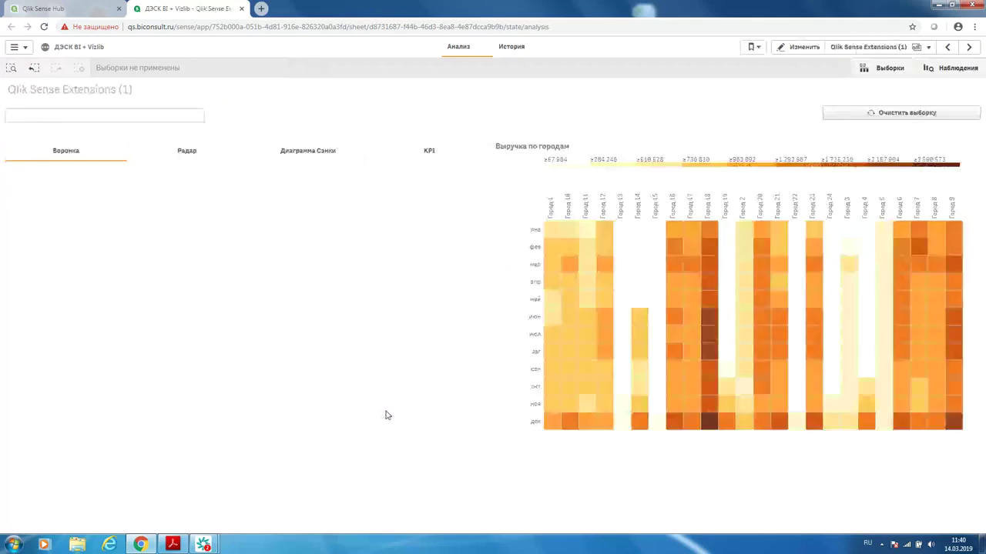
click(801, 46)
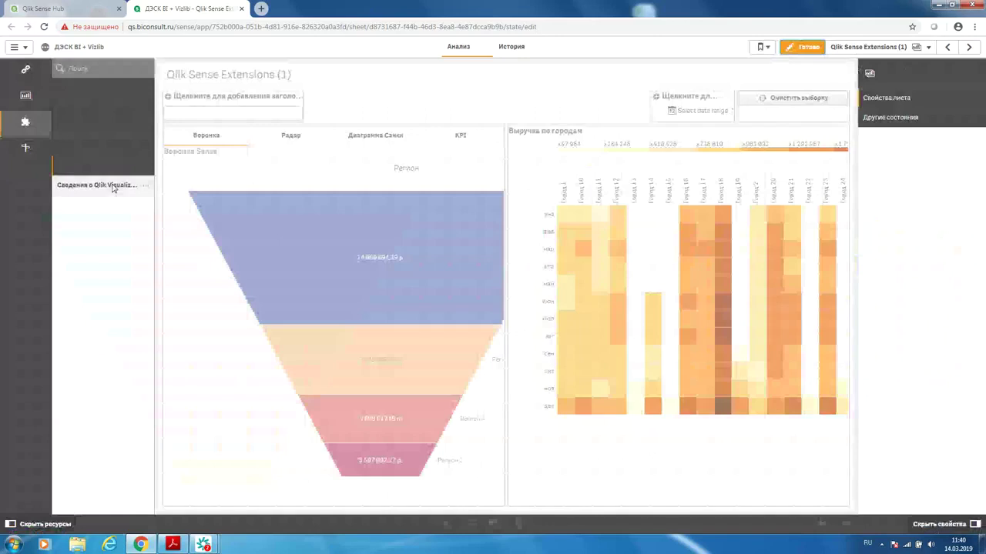
Review the standard charts and the custom objects of the Qlik Dashboard bundle and Qlik Visualization bundle
click(26, 115)
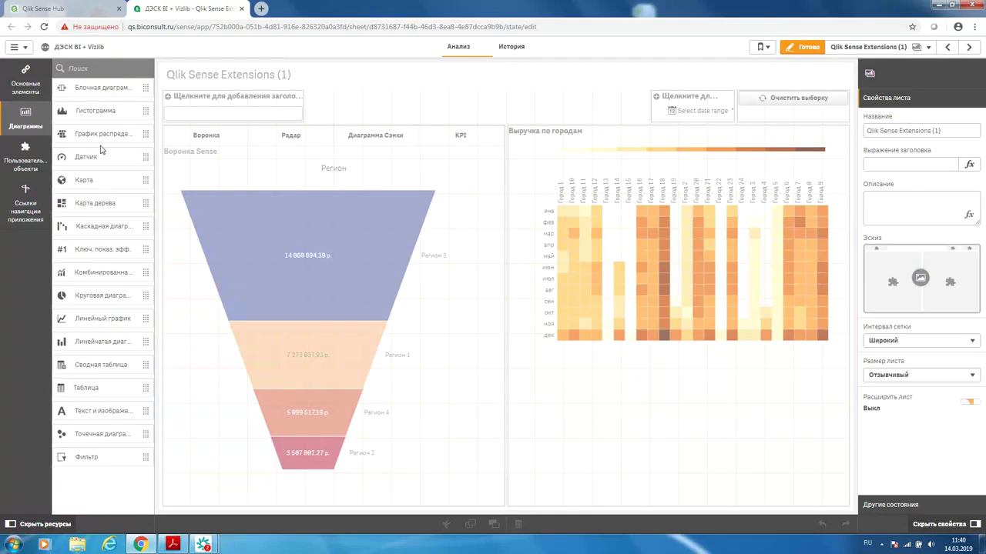
click(28, 155)
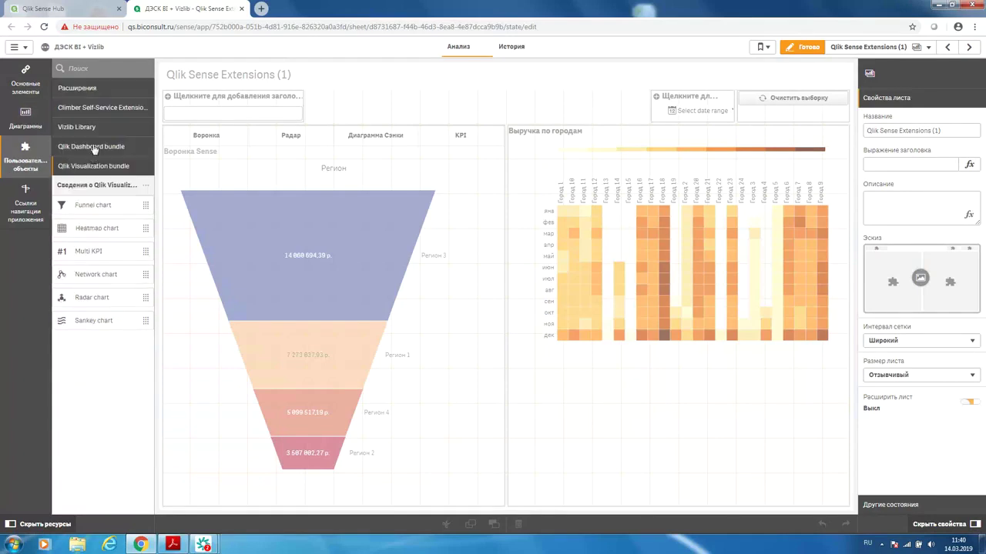
click(93, 148)
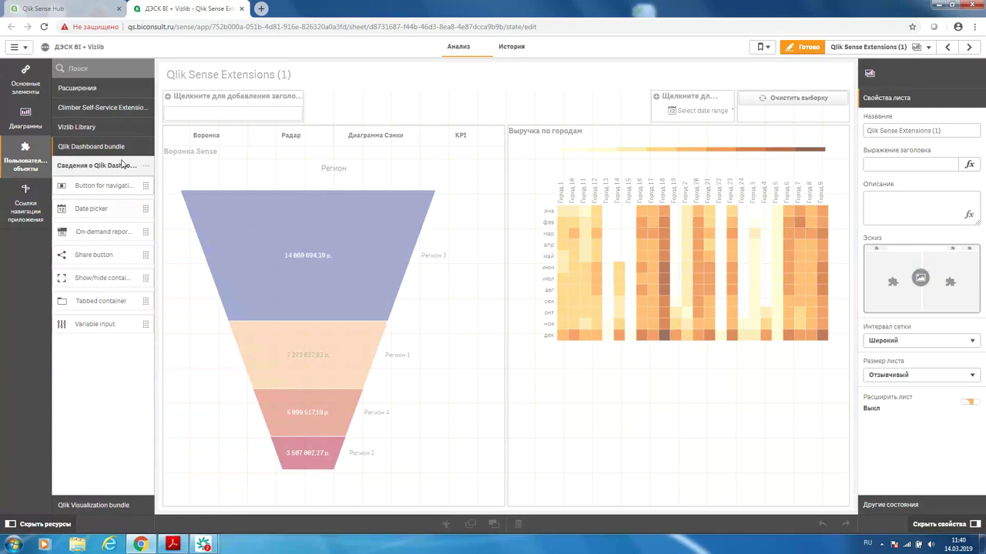
click(93, 507)
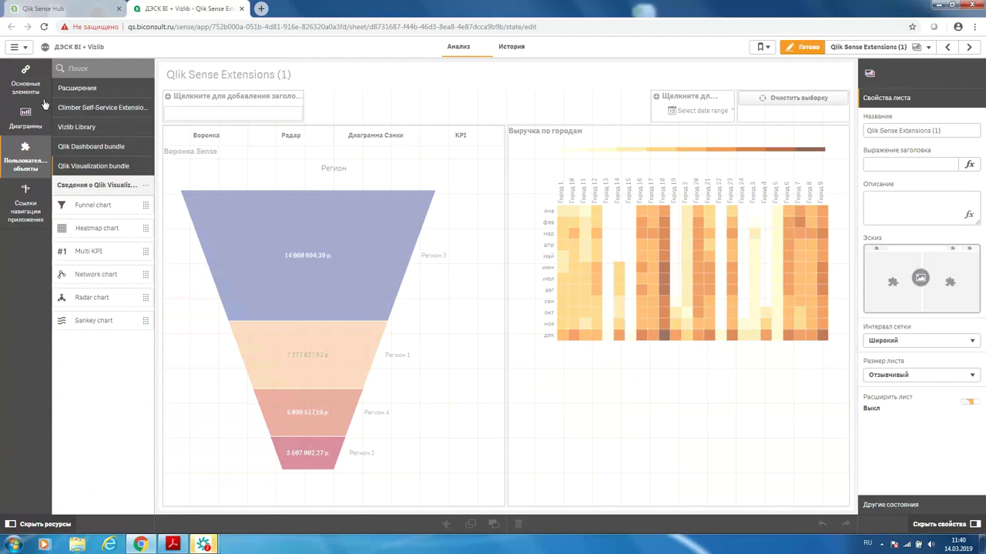
Look through the Vizlib Library custom objects, from the first entries down to Vizlib Slider
click(77, 128)
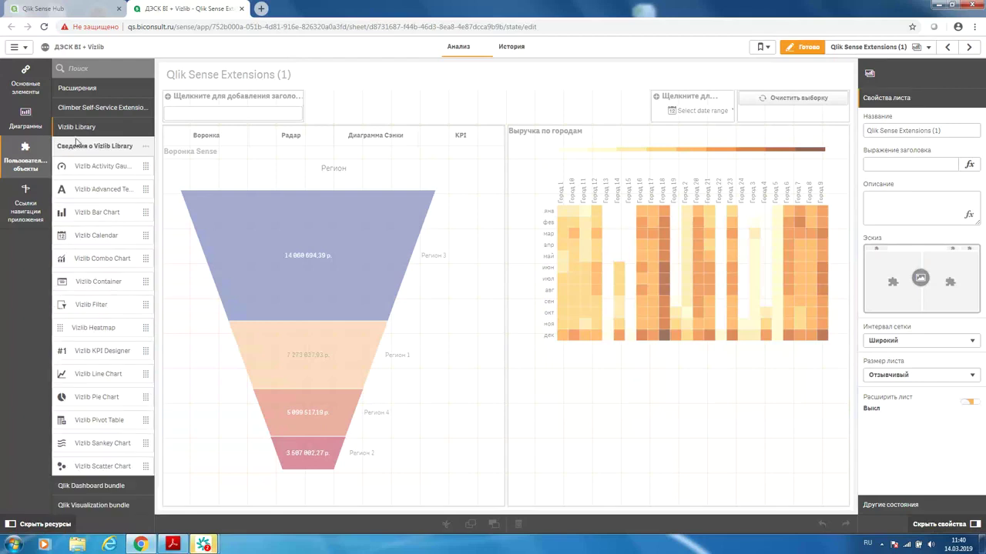
scroll(105, 214, down, 2)
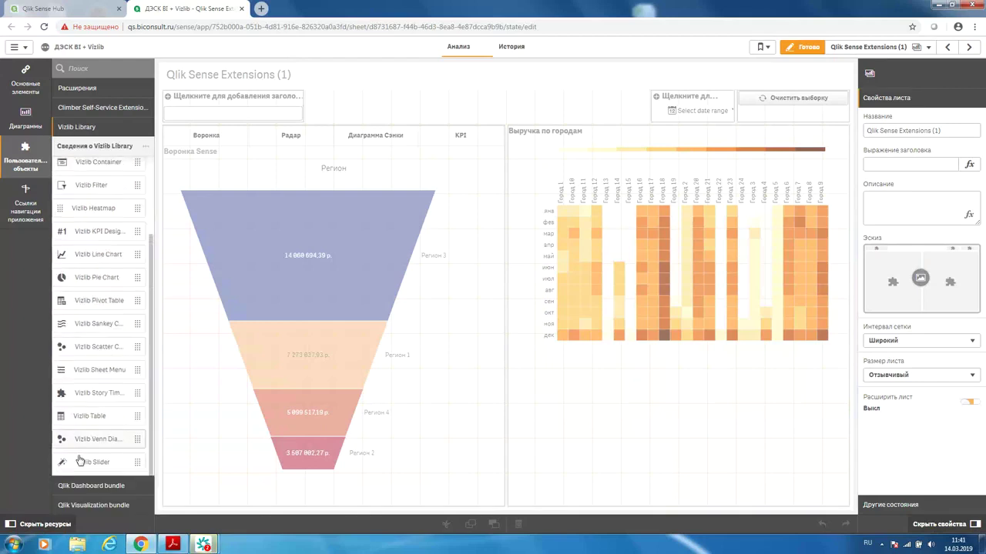
scroll(89, 277, up, 3)
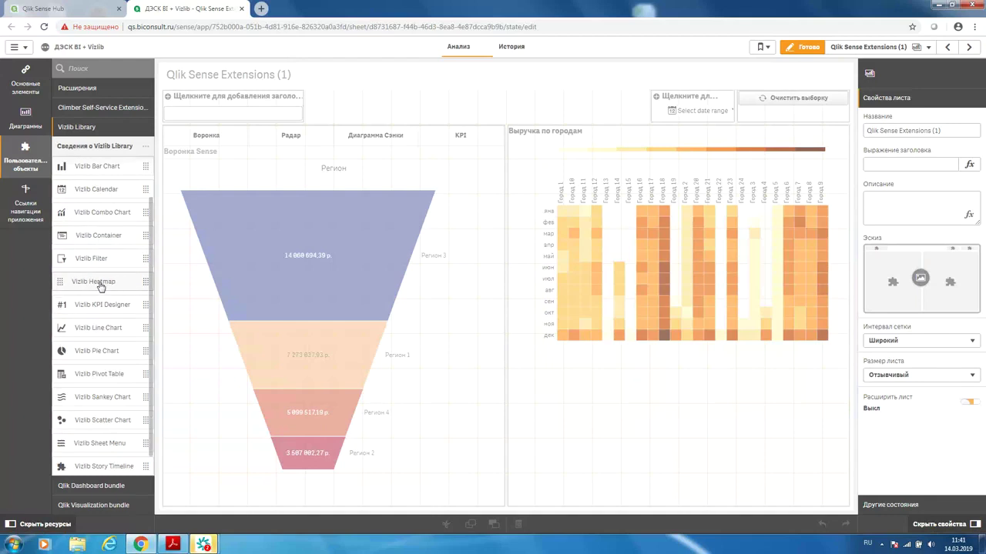
scroll(98, 292, down, 3)
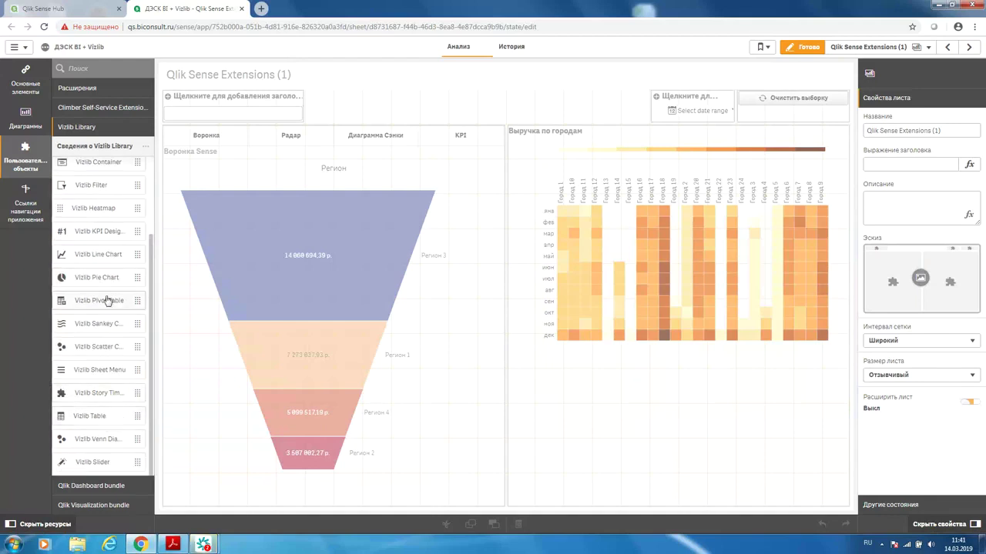